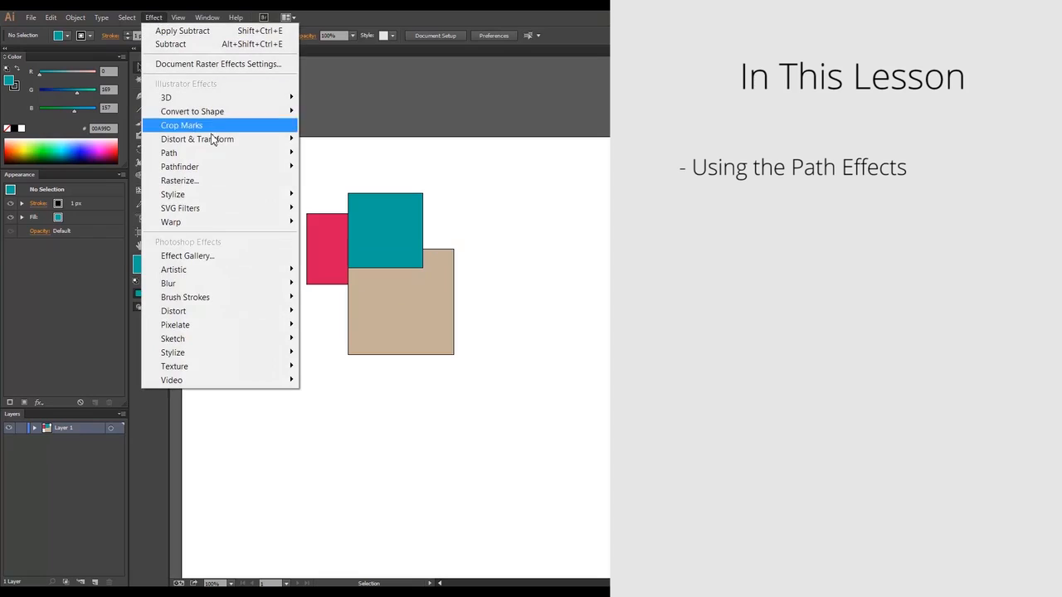
Duplicate the set of three overlapping squares to the right of the original on the artboard.
{"action": "mouse_move", "coordinate": [219, 155]}
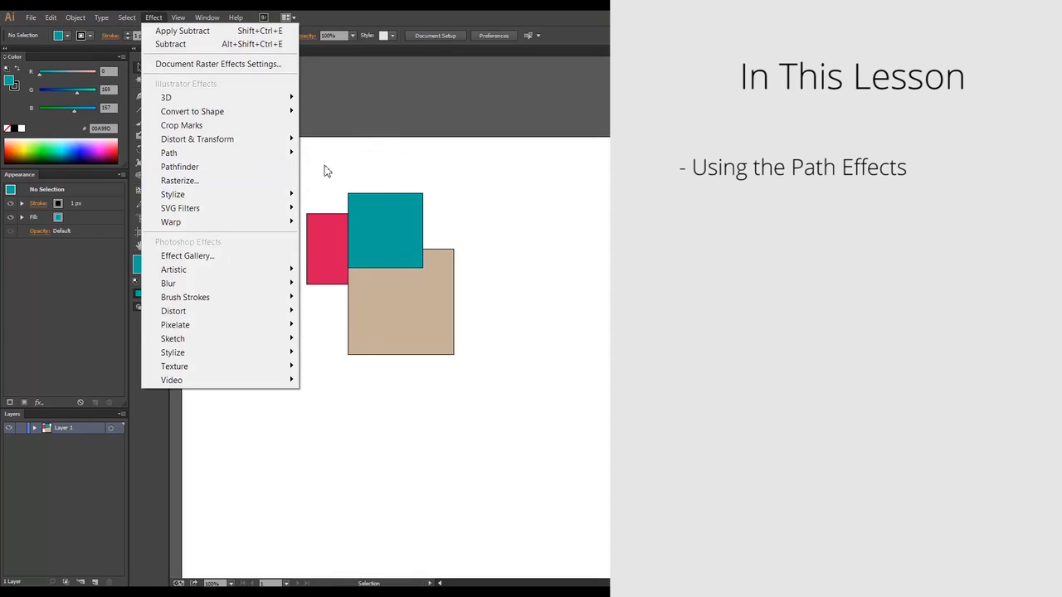
{"action": "left_click", "coordinate": [432, 149]}
{"action": "left_click_drag", "start_coordinate": [279, 172], "coordinate": [496, 373]}
{"action": "left_click_drag", "start_coordinate": [384, 268], "coordinate": [638, 277]}
{"action": "left_click", "coordinate": [445, 177]}
Ungroup the original set of overlapping squares so each square can be selected separately.
{"action": "left_click_drag", "start_coordinate": [257, 159], "coordinate": [489, 383]}
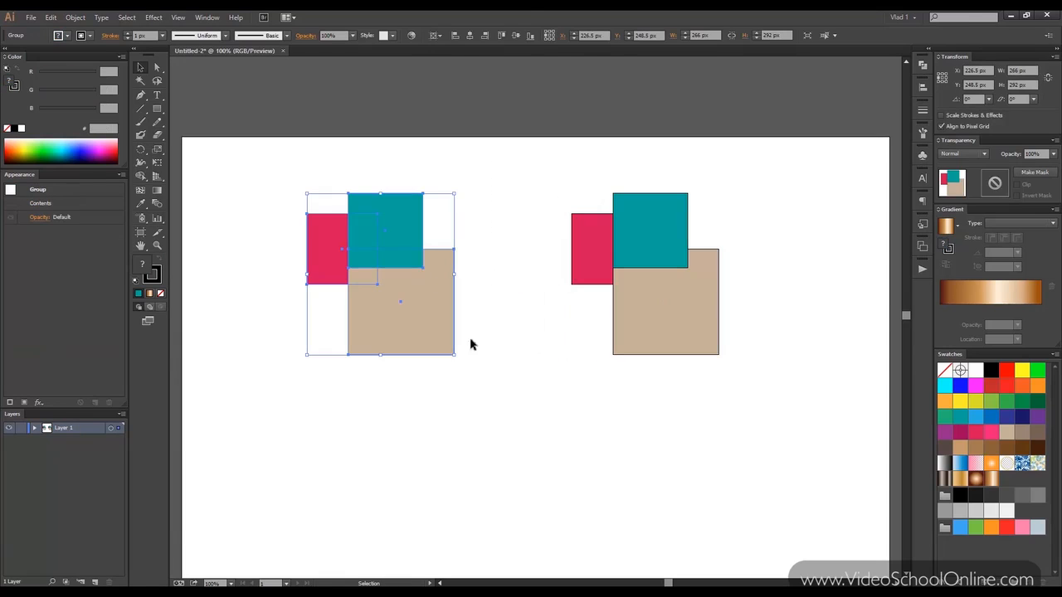
{"action": "left_click", "coordinate": [261, 116]}
{"action": "left_click_drag", "start_coordinate": [418, 300], "coordinate": [424, 445]}
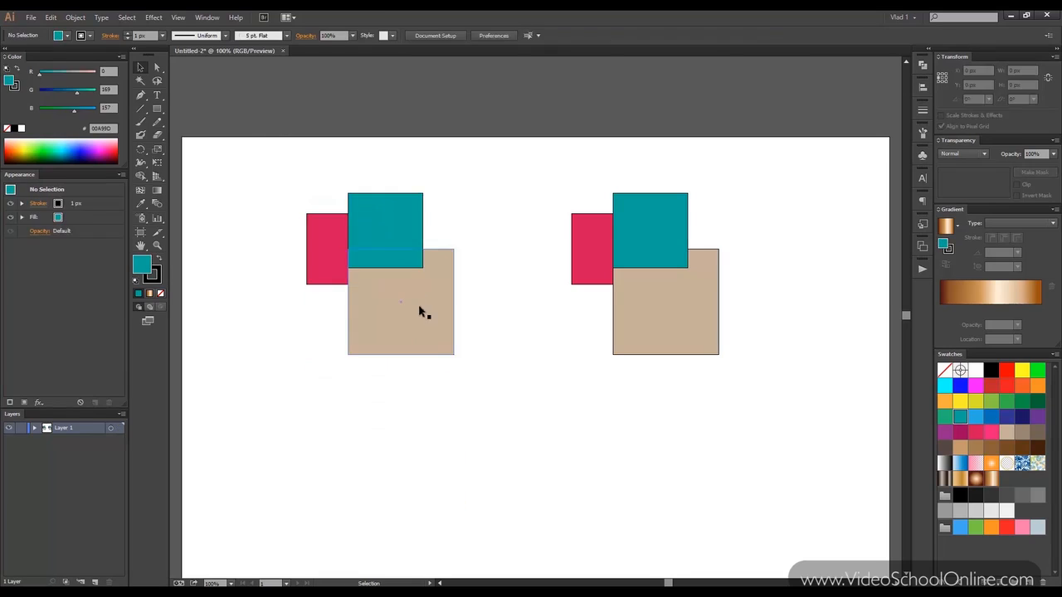
{"action": "left_click", "coordinate": [421, 308]}
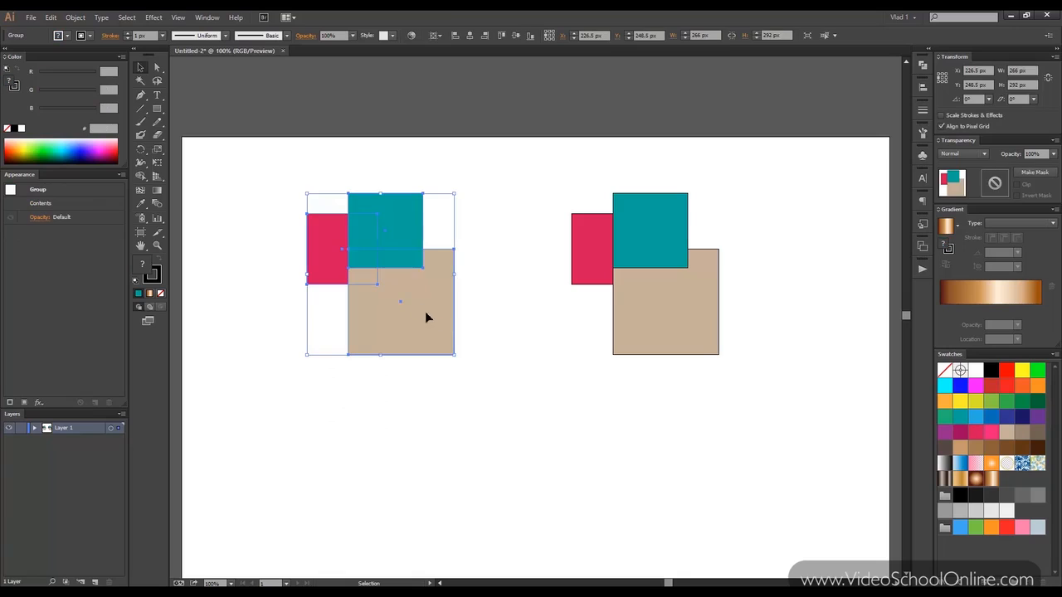
{"action": "right_click", "coordinate": [425, 312]}
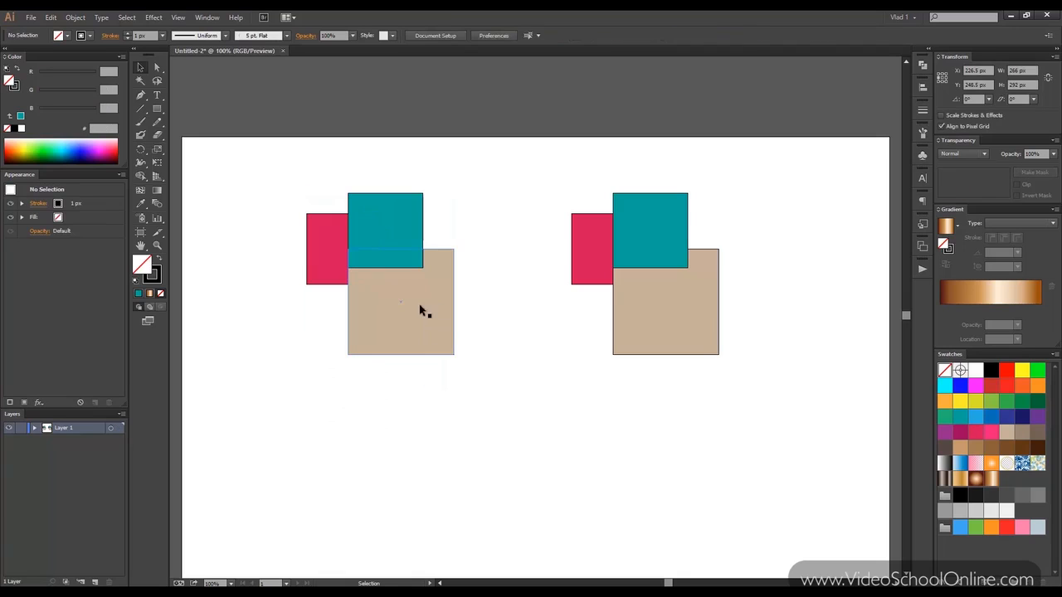
Place a copy of the beige square directly below the original set.
{"action": "left_click_drag", "start_coordinate": [414, 309], "coordinate": [412, 457]}
{"action": "left_click", "coordinate": [500, 395]}
{"action": "key", "text": "space"}
{"action": "left_click_drag", "start_coordinate": [498, 400], "coordinate": [470, 321]}
Apply an Offset Path effect with a 30 px offset and preview enabled to the separate beige square.
{"action": "left_click", "coordinate": [355, 360]}
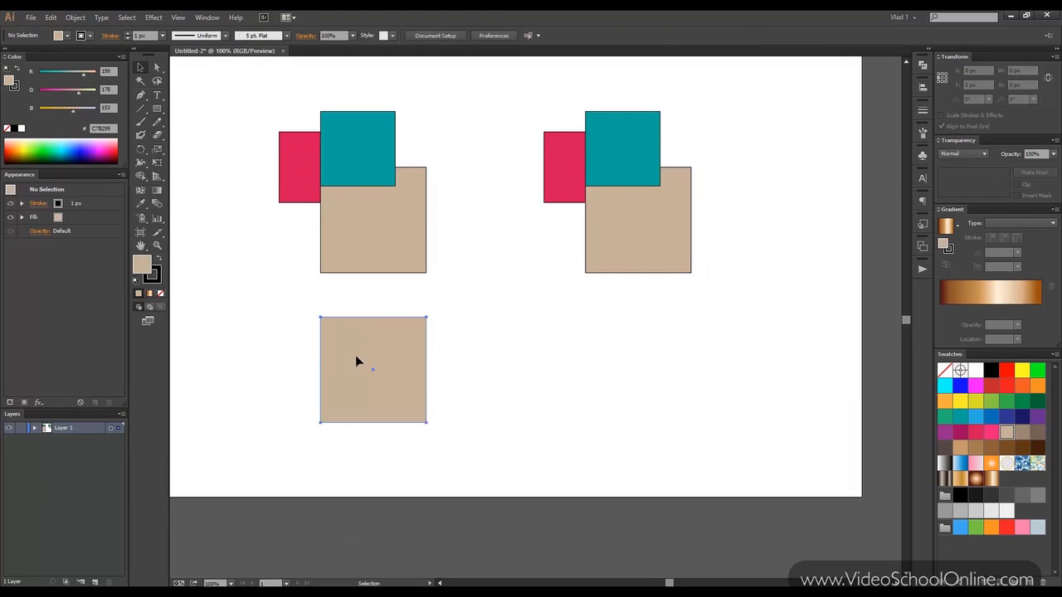
{"action": "left_click", "coordinate": [153, 17]}
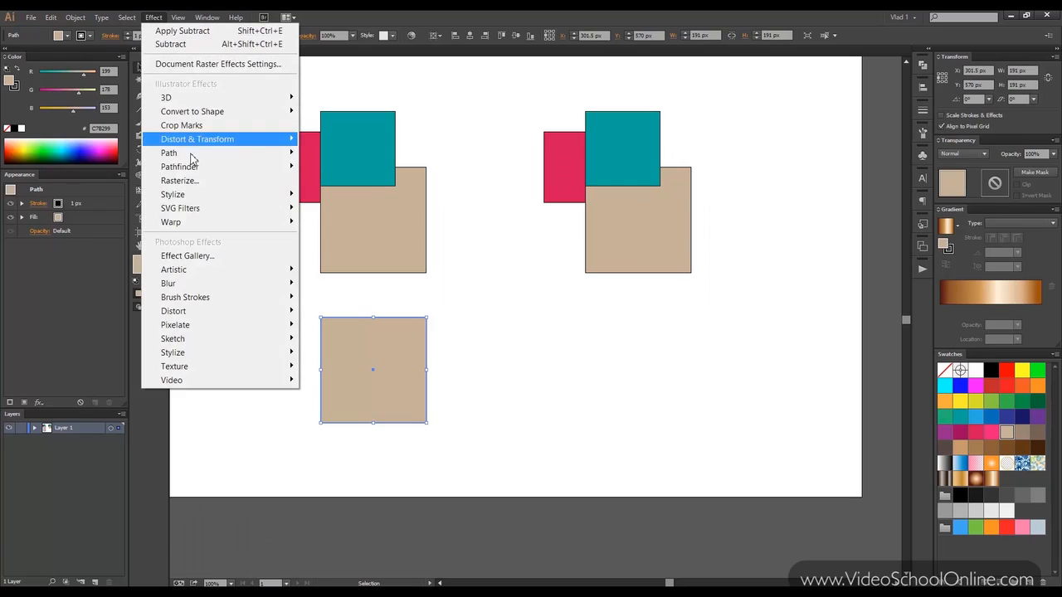
{"action": "mouse_move", "coordinate": [249, 153]}
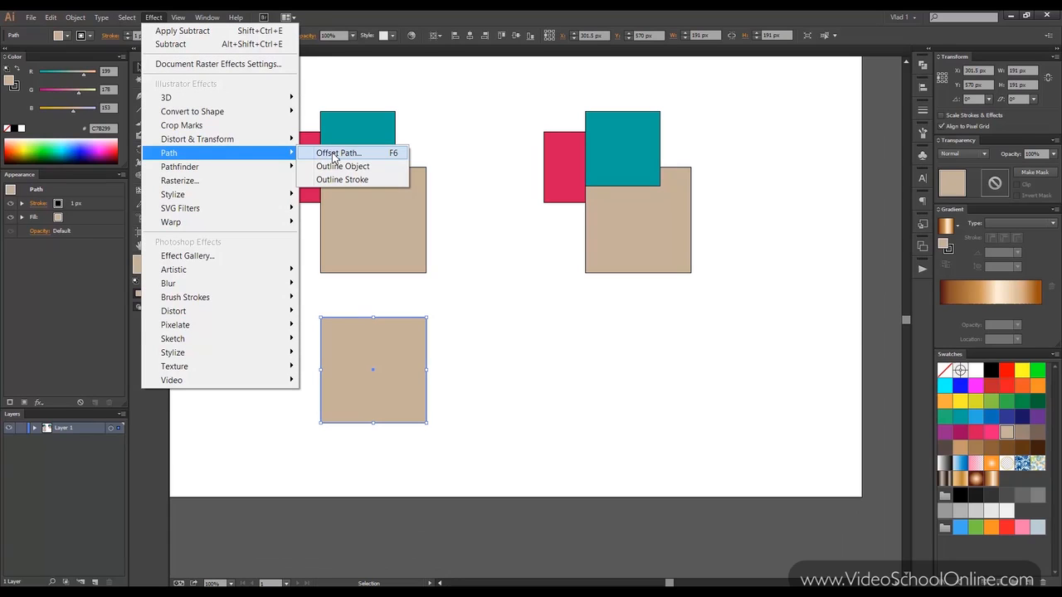
{"action": "left_click", "coordinate": [332, 154]}
{"action": "left_click_drag", "start_coordinate": [871, 218], "coordinate": [542, 146]}
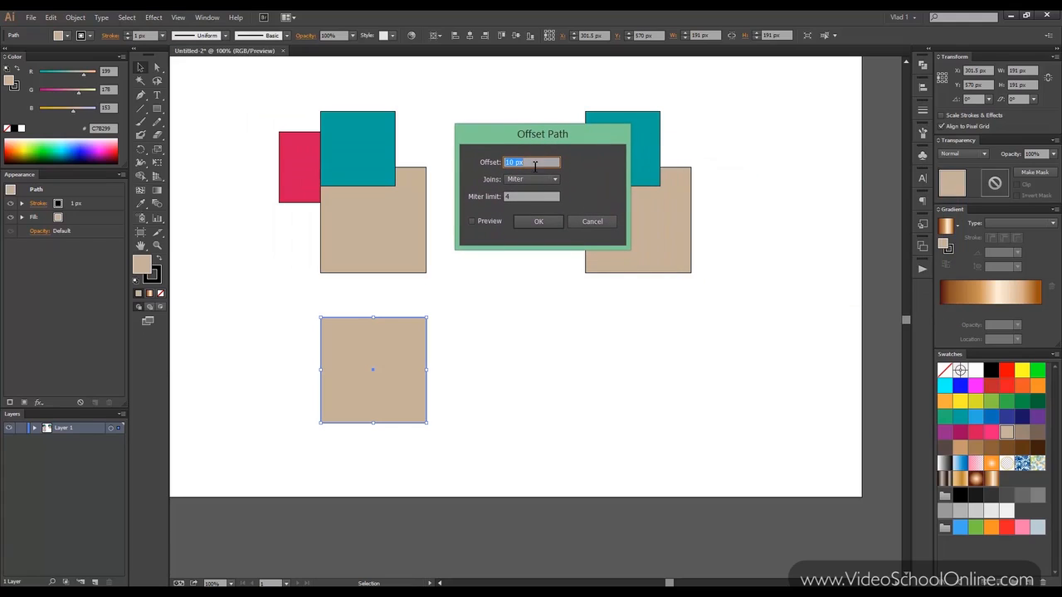
{"action": "left_click", "coordinate": [498, 220]}
{"action": "left_click", "coordinate": [538, 162]}
{"action": "key", "text": "Up"}
{"action": "key", "text": "Up"}
{"action": "key", "text": "Up"}
{"action": "key", "text": "Up"}
{"action": "key", "text": "Up"}
{"action": "key", "text": "Up"}
{"action": "key", "text": "Up"}
{"action": "key", "text": "Up"}
{"action": "key", "text": "Up"}
{"action": "key", "text": "Up"}
{"action": "key", "text": "Up"}
{"action": "key", "text": "Up"}
{"action": "key", "text": "Up"}
{"action": "key", "text": "Up"}
{"action": "key", "text": "Up"}
{"action": "key", "text": "Up"}
{"action": "key", "text": "Up"}
{"action": "key", "text": "Up"}
{"action": "key", "text": "Up"}
{"action": "key", "text": "Up"}
{"action": "key", "text": "Up"}
{"action": "key", "text": "Up"}
{"action": "key", "text": "Up"}
{"action": "key", "text": "Up"}
{"action": "key", "text": "Up"}
{"action": "key", "text": "Up"}
{"action": "key", "text": "Up"}
{"action": "key", "text": "Up"}
{"action": "key", "text": "Up"}
{"action": "key", "text": "Up"}
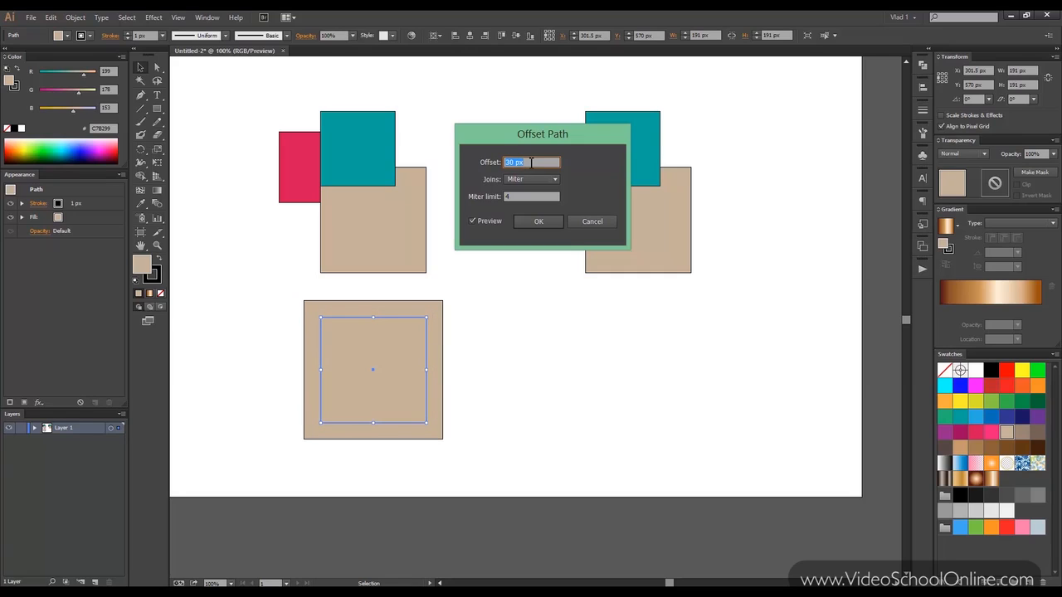
{"action": "left_click", "coordinate": [543, 219]}
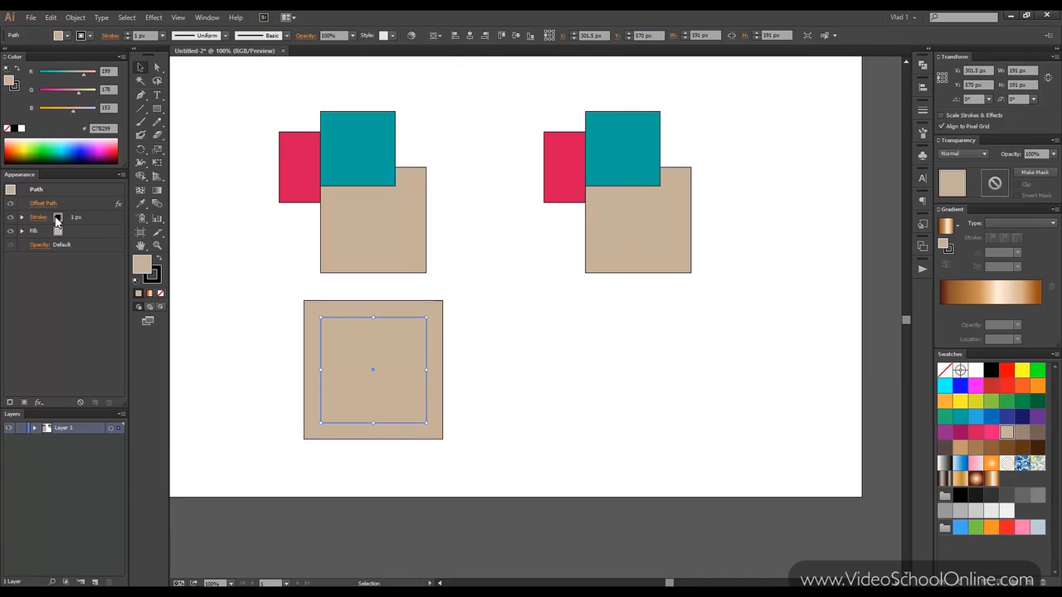
Move the Offset Path effect onto the beige square's stroke so it no longer affects the fill.
{"action": "left_click", "coordinate": [96, 201]}
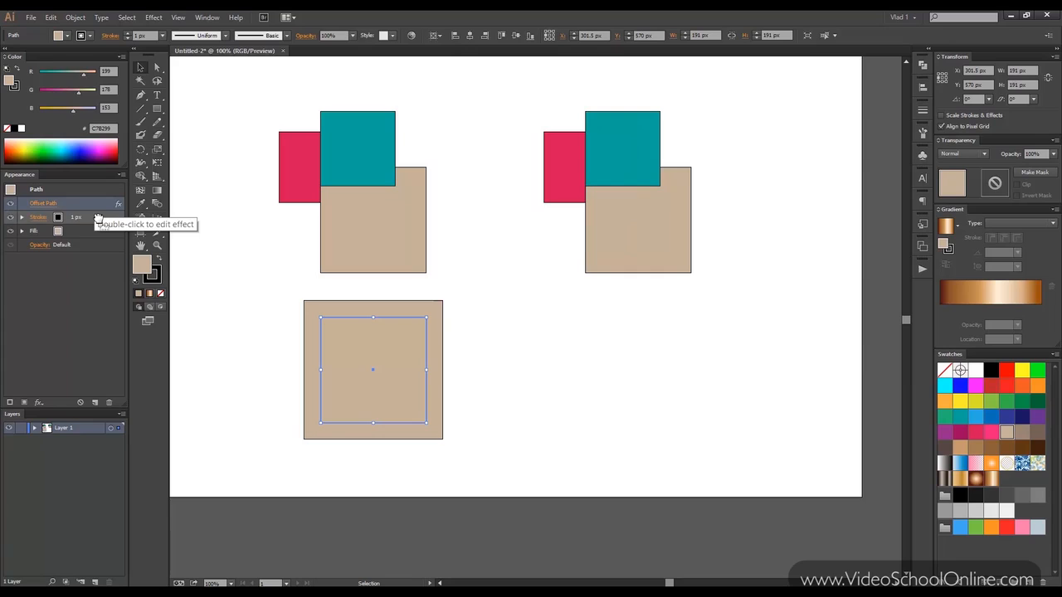
{"action": "left_click_drag", "start_coordinate": [98, 218], "coordinate": [98, 220]}
{"action": "left_click", "coordinate": [493, 357]}
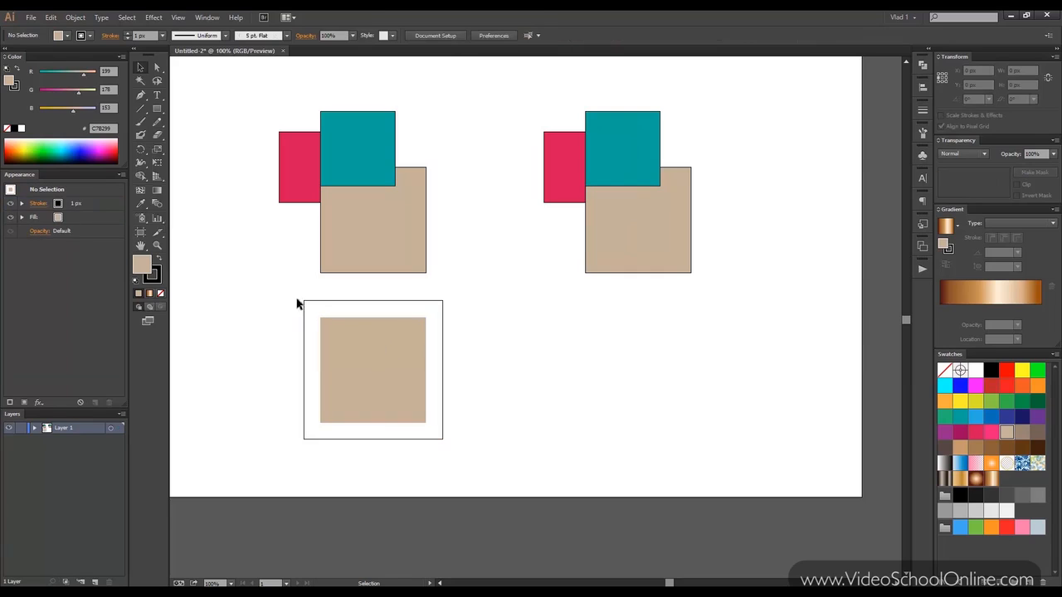
Change the stroke's Offset Path effect to a negative offset with preview on, placing the outline inside the beige square.
{"action": "left_click", "coordinate": [327, 332]}
{"action": "left_click", "coordinate": [21, 204]}
{"action": "left_click", "coordinate": [54, 216]}
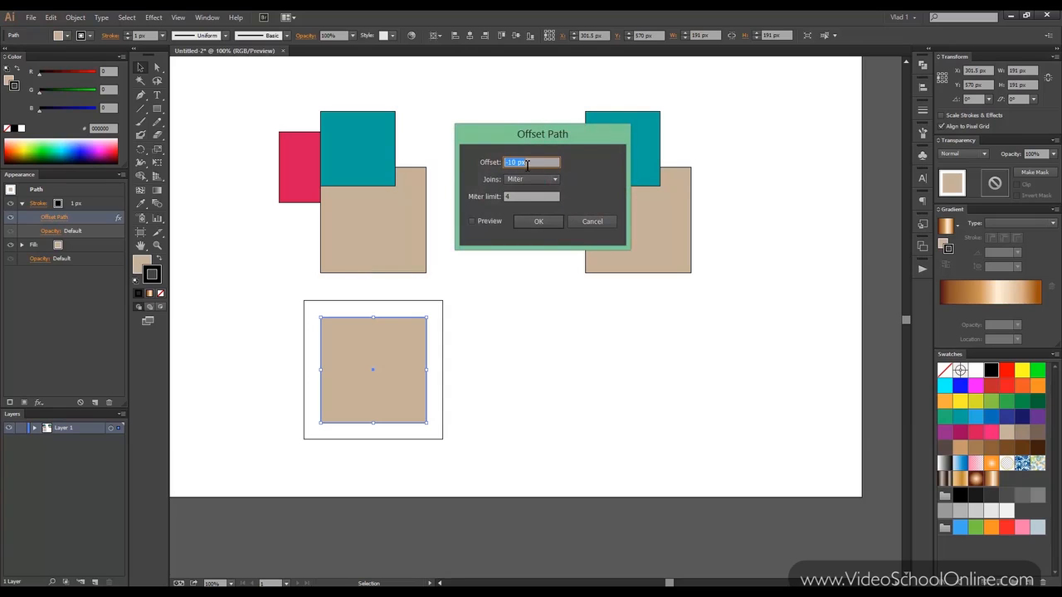
{"action": "left_click", "coordinate": [489, 222]}
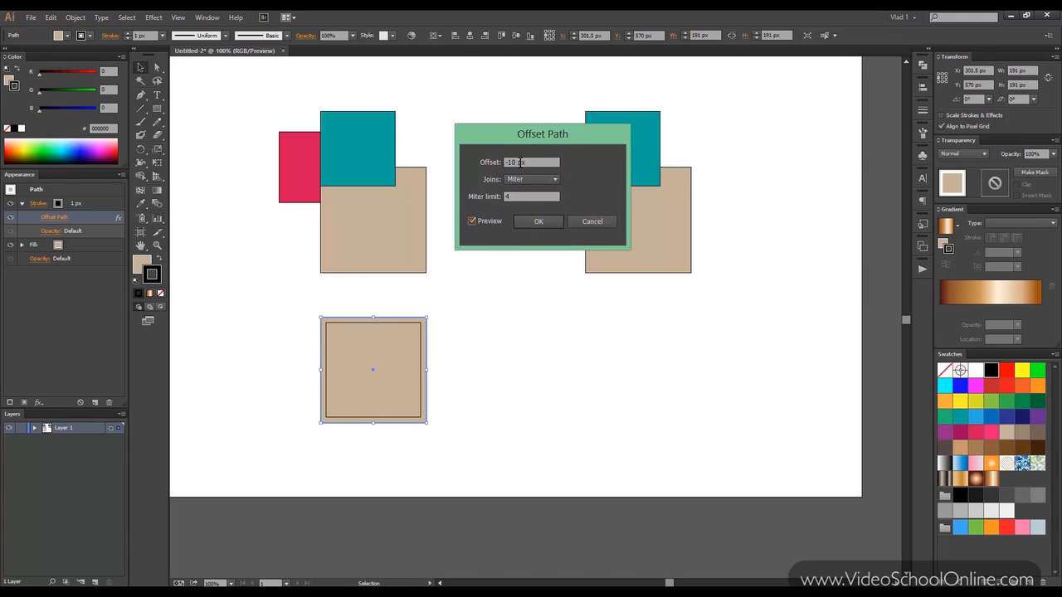
{"action": "left_click", "coordinate": [538, 222]}
{"action": "left_click", "coordinate": [490, 308]}
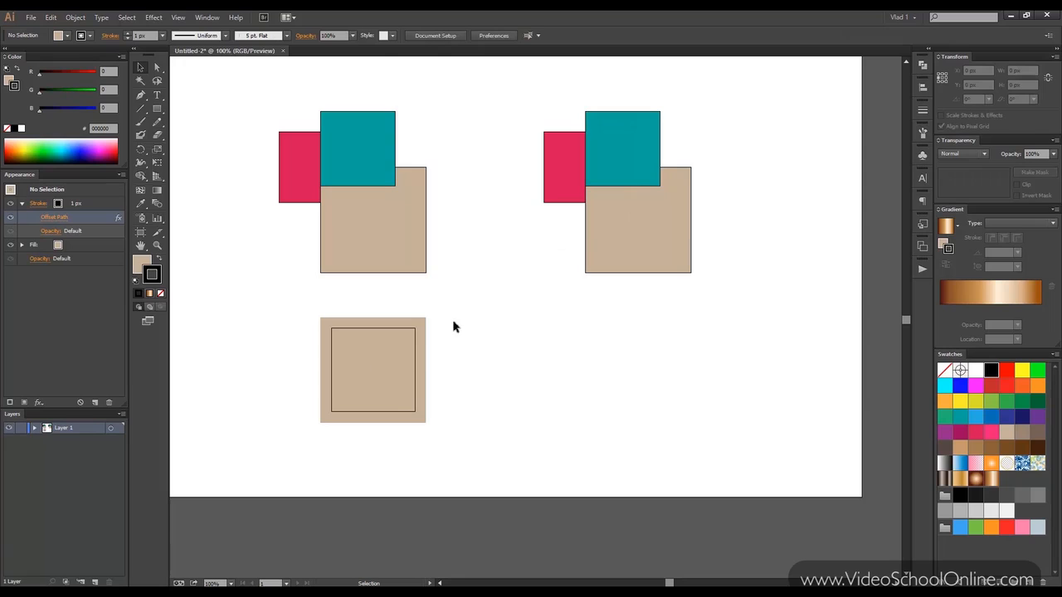
{"action": "scroll", "coordinate": [453, 327], "scroll_direction": "up", "scroll_amount": 3}
{"action": "scroll", "coordinate": [483, 296], "scroll_direction": "down", "scroll_amount": 3}
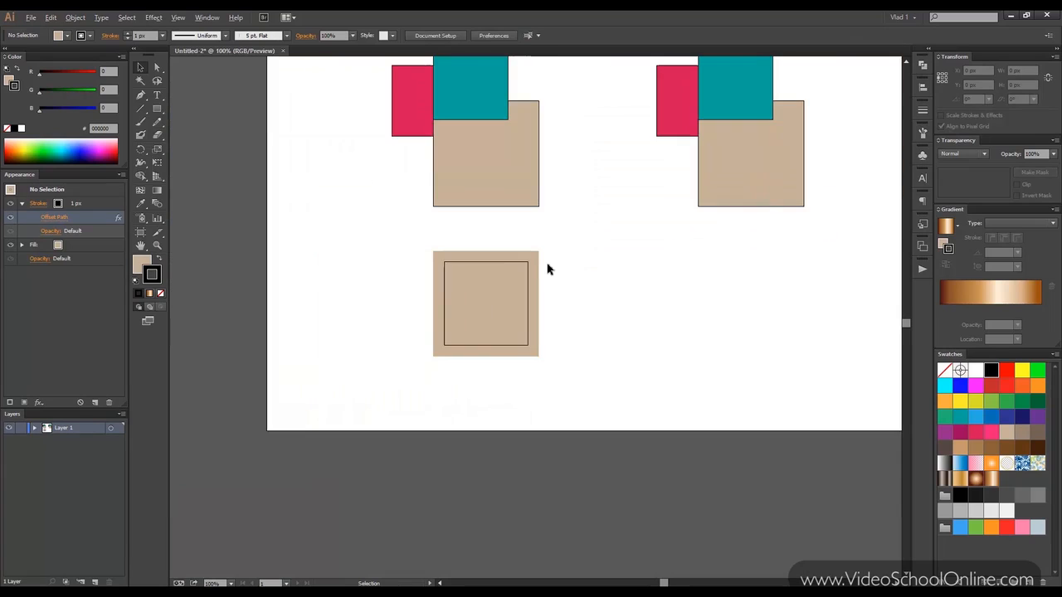
{"action": "scroll", "coordinate": [548, 265], "scroll_direction": "up", "scroll_amount": 1}
{"action": "left_click_drag", "start_coordinate": [556, 212], "coordinate": [471, 308]}
{"action": "scroll", "coordinate": [470, 307], "scroll_direction": "down", "scroll_amount": 1}
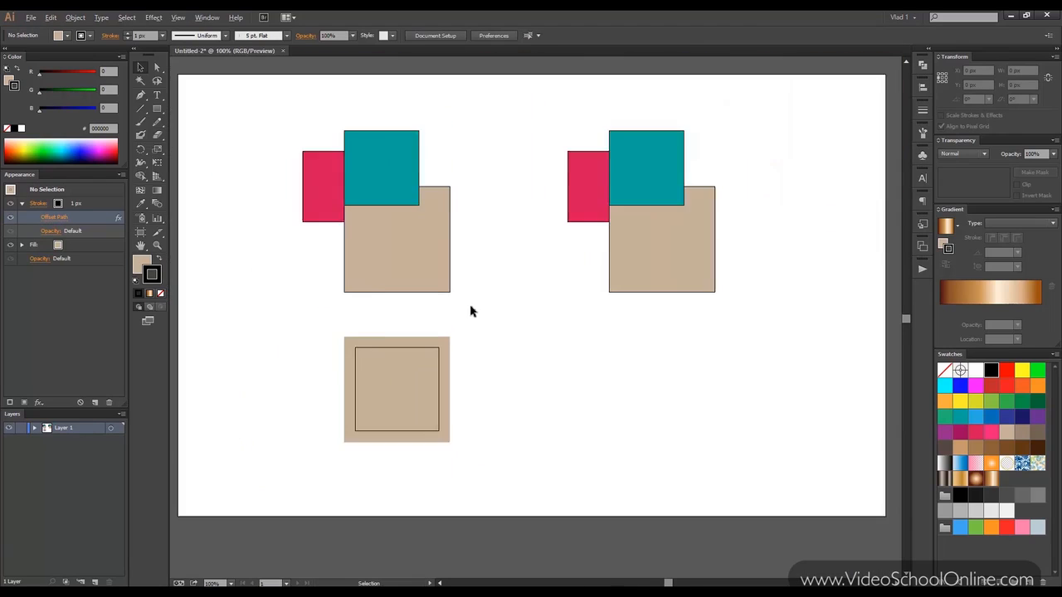
{"action": "scroll", "coordinate": [471, 311], "scroll_direction": "down", "scroll_amount": 1}
{"action": "scroll", "coordinate": [460, 301], "scroll_direction": "up", "scroll_amount": 2}
{"action": "scroll", "coordinate": [459, 301], "scroll_direction": "down", "scroll_amount": 1}
{"action": "left_click_drag", "start_coordinate": [460, 301], "coordinate": [481, 308]}
{"action": "scroll", "coordinate": [430, 336], "scroll_direction": "up", "scroll_amount": 1}
{"action": "scroll", "coordinate": [449, 307], "scroll_direction": "down", "scroll_amount": 1}
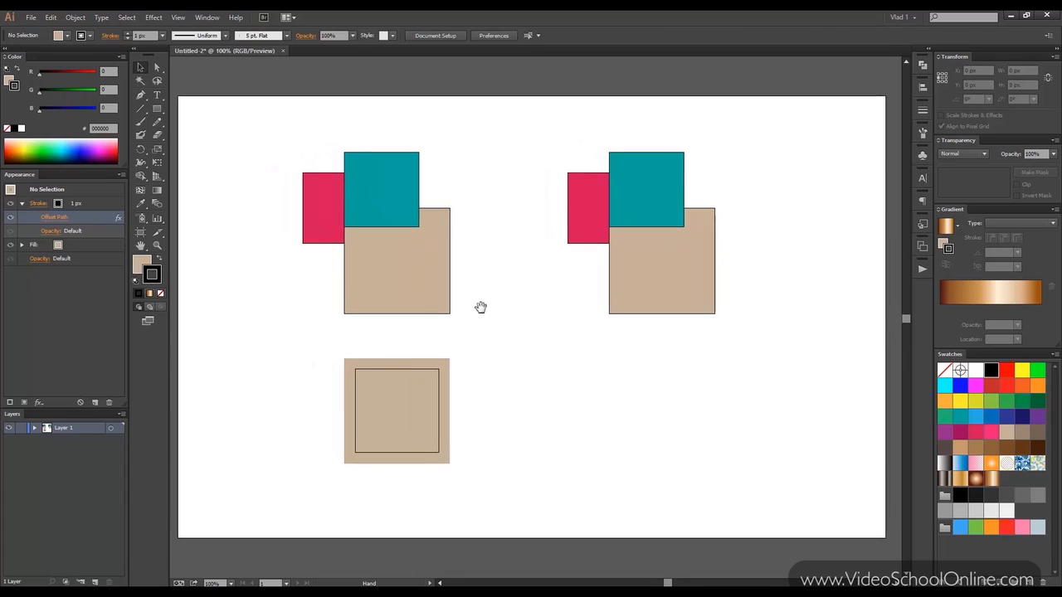
Replace the Offset Path effect on the separate beige square's stroke with the Outline Stroke effect.
{"action": "left_click", "coordinate": [429, 368]}
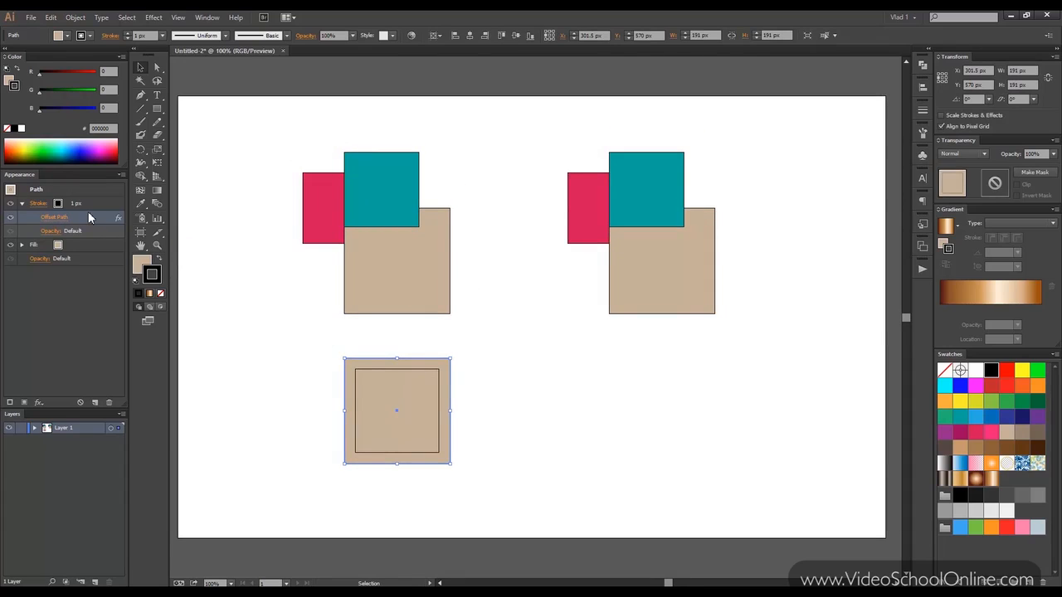
{"action": "left_click", "coordinate": [113, 400]}
{"action": "left_click", "coordinate": [154, 16]}
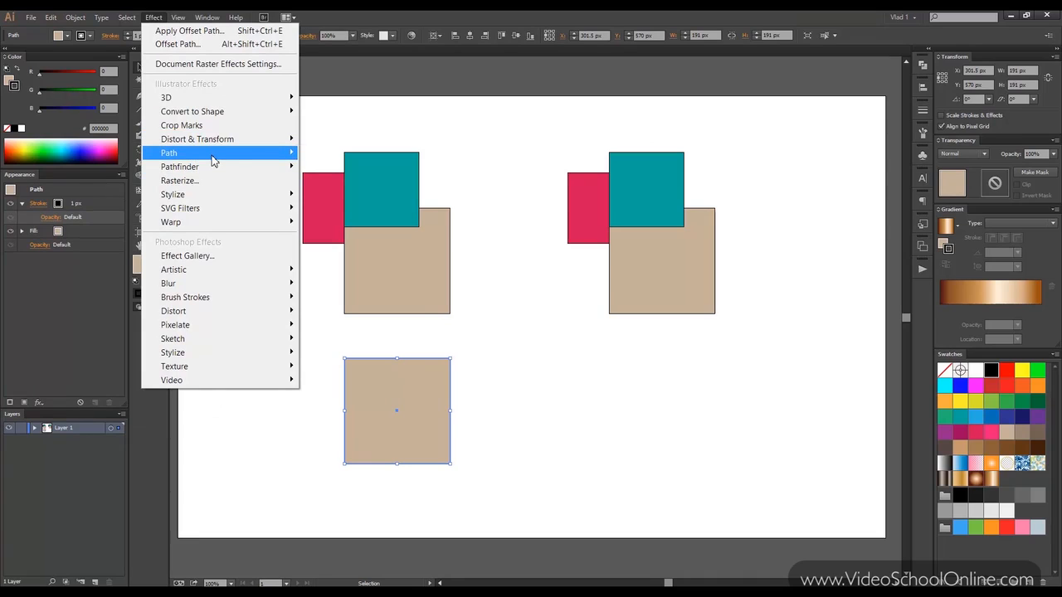
{"action": "mouse_move", "coordinate": [286, 153]}
{"action": "left_click", "coordinate": [352, 180]}
{"action": "mouse_move", "coordinate": [84, 240]}
{"action": "left_mouse_down"}
{"action": "mouse_move", "coordinate": [45, 211]}
{"action": "mouse_move", "coordinate": [33, 217]}
{"action": "left_mouse_up"}
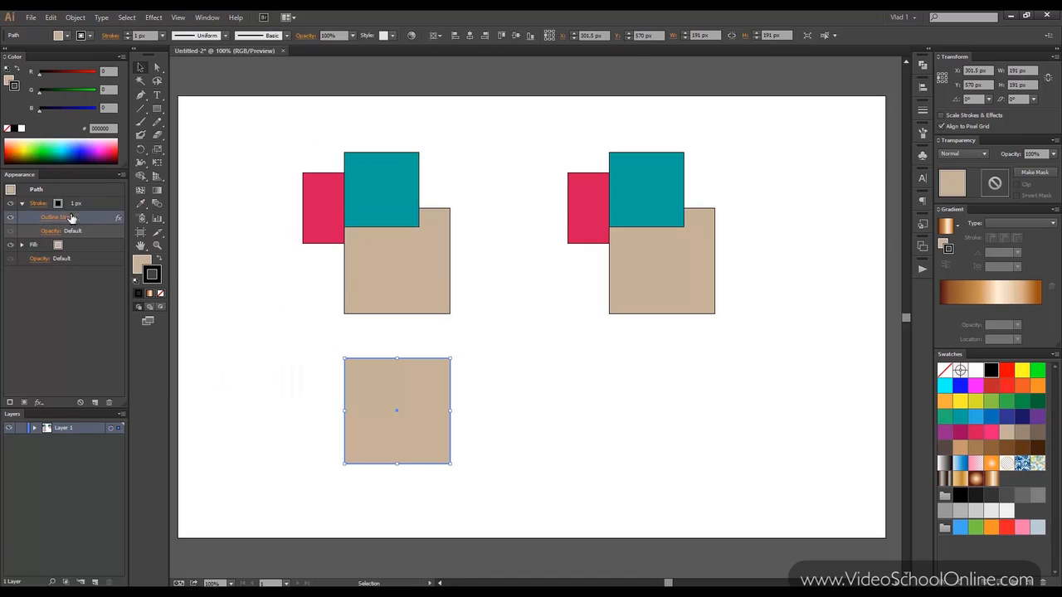
{"action": "left_click", "coordinate": [351, 318]}
{"action": "scroll", "coordinate": [465, 386], "scroll_direction": "up", "scroll_amount": 1}
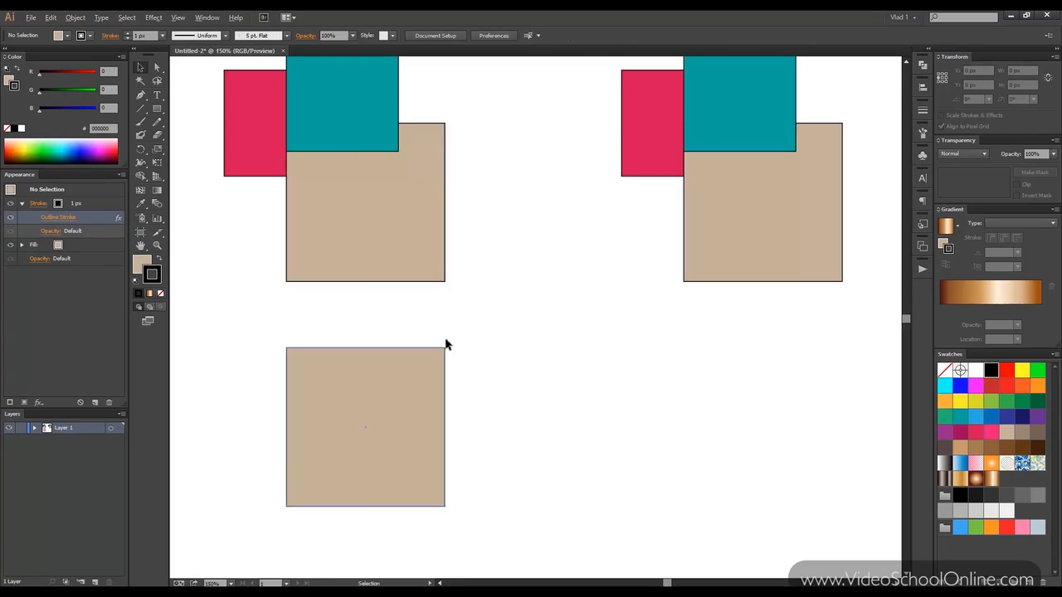
Remove the Outline Stroke effect from the separate beige square's stroke.
{"action": "left_click", "coordinate": [423, 381]}
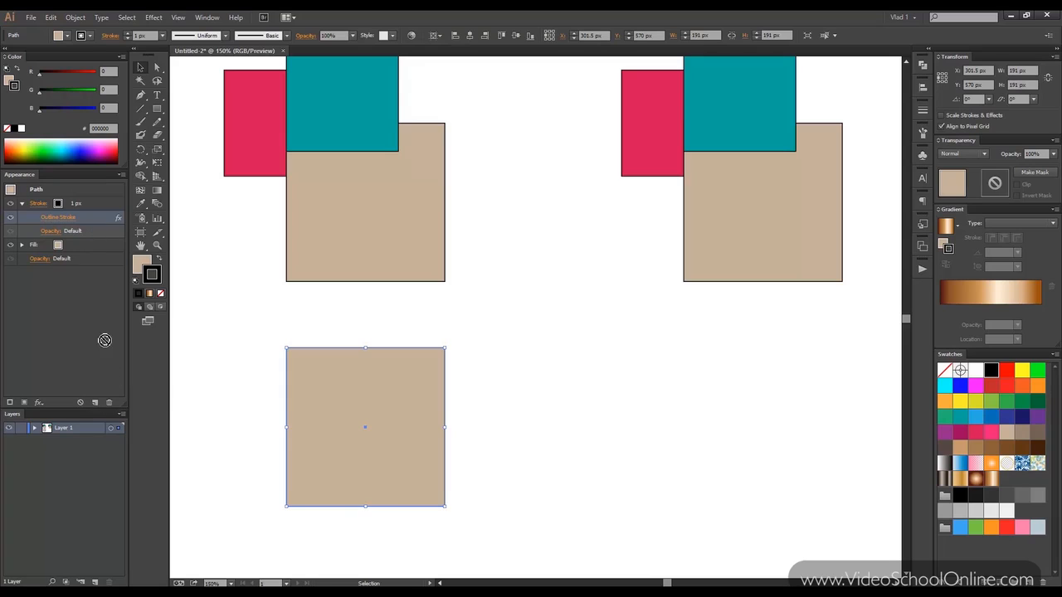
{"action": "left_click", "coordinate": [112, 402]}
{"action": "left_click", "coordinate": [153, 16]}
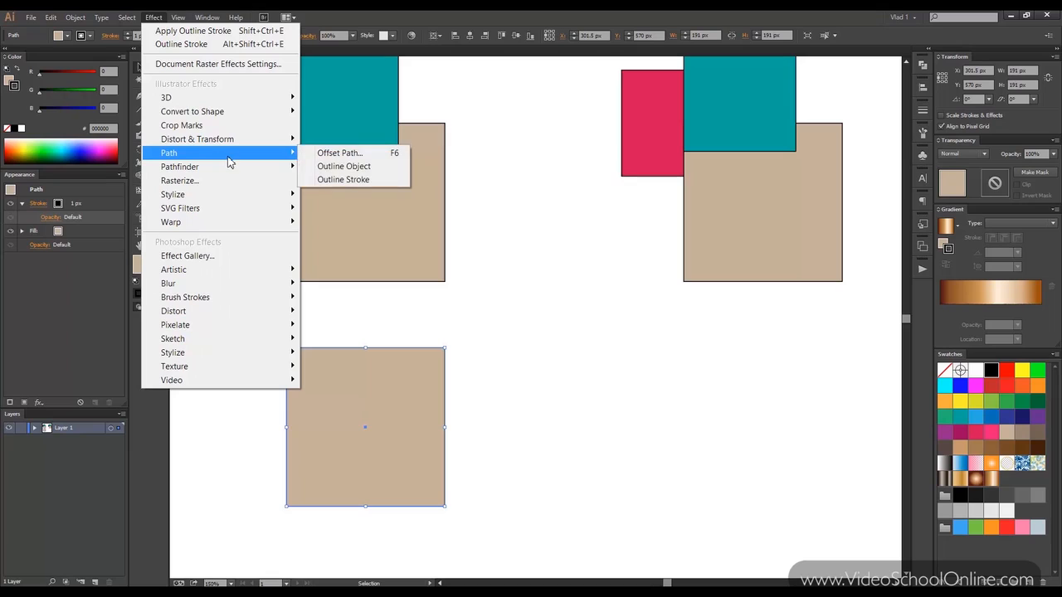
{"action": "mouse_move", "coordinate": [246, 177]}
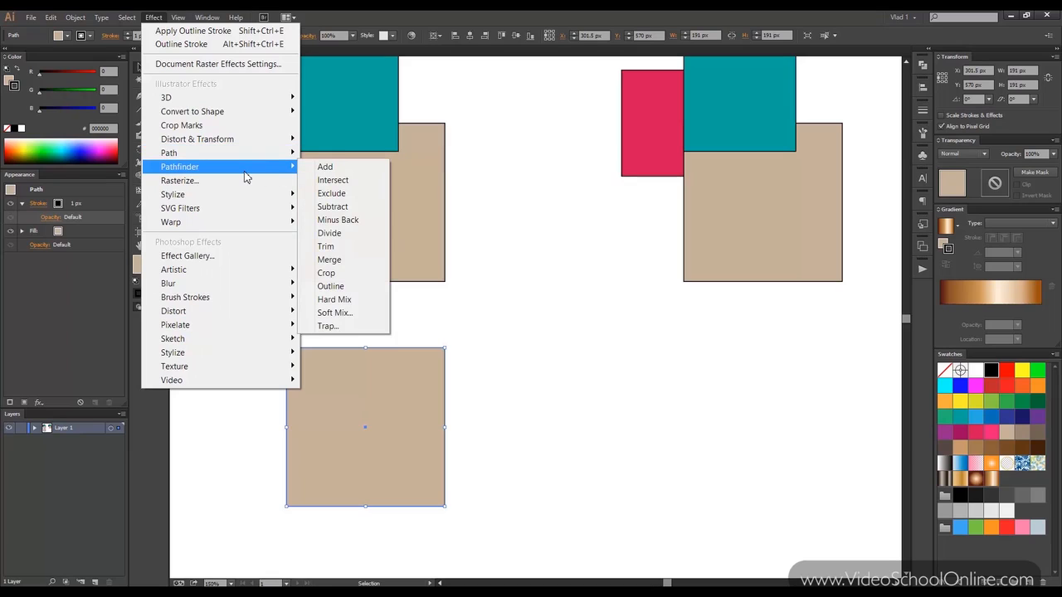
{"action": "left_click", "coordinate": [508, 213]}
{"action": "scroll", "coordinate": [507, 214], "scroll_direction": "down", "scroll_amount": 1}
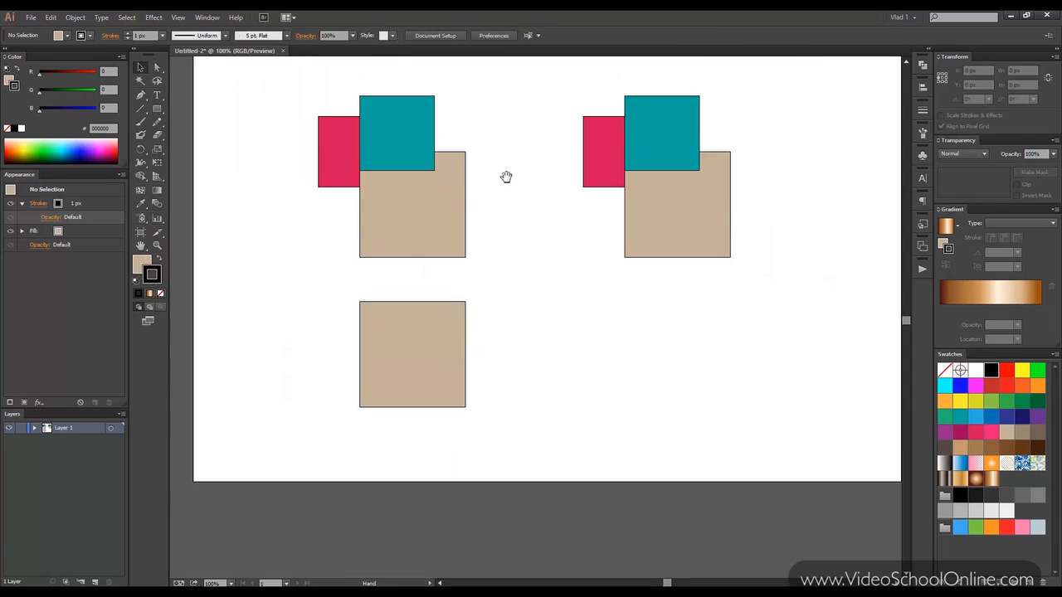
{"action": "left_click_drag", "start_coordinate": [505, 177], "coordinate": [432, 231]}
{"action": "left_click", "coordinate": [343, 213]}
{"action": "left_click", "coordinate": [515, 186]}
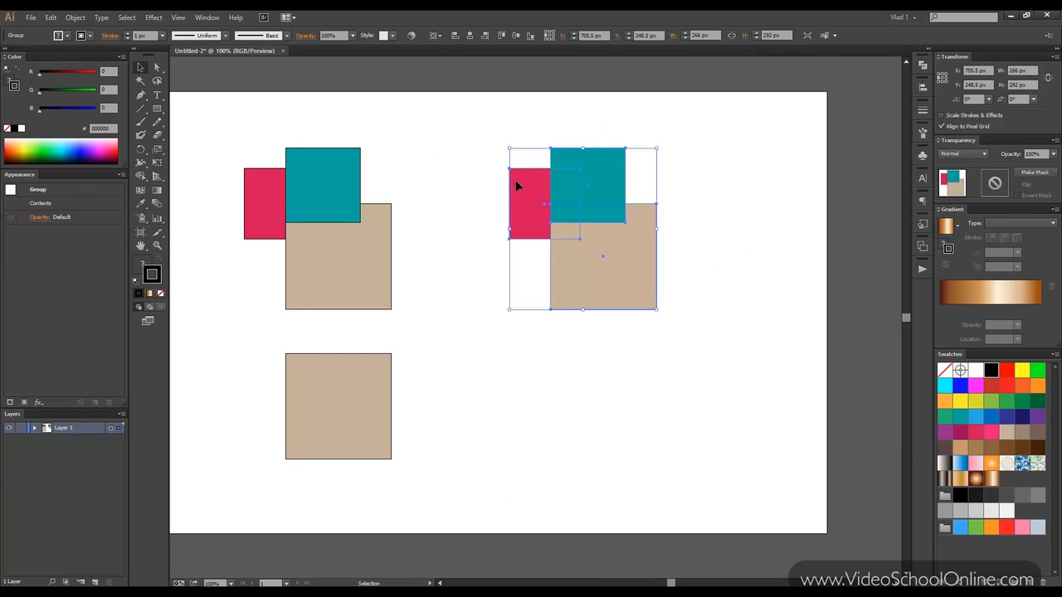
Group the original three overlapping squares, leaving out the separate beige square below them.
{"action": "left_click", "coordinate": [414, 127]}
{"action": "left_click_drag", "start_coordinate": [223, 114], "coordinate": [443, 343]}
{"action": "right_click", "coordinate": [290, 195]}
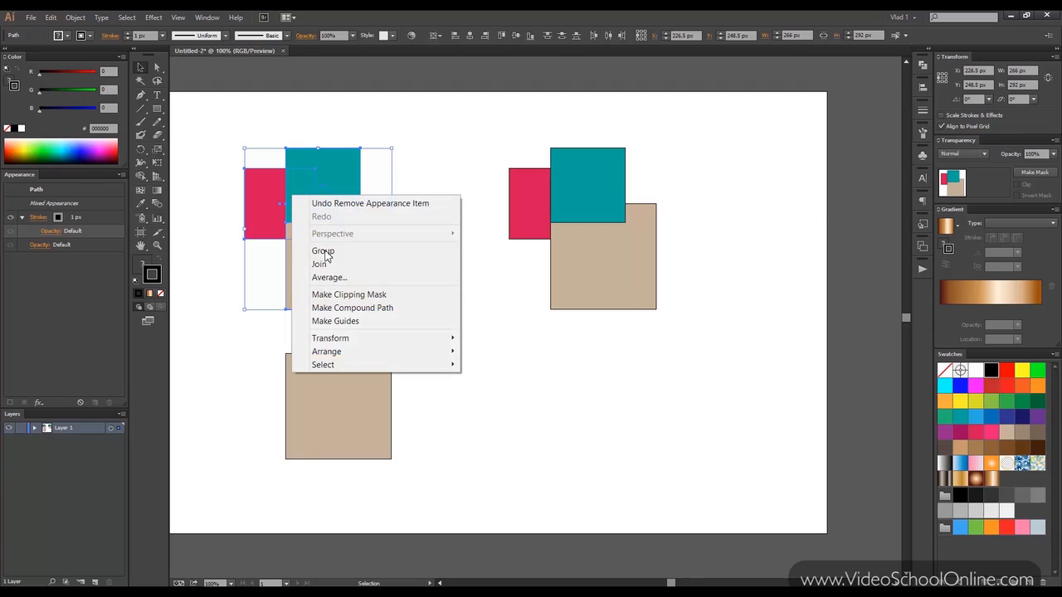
{"action": "left_click", "coordinate": [323, 252]}
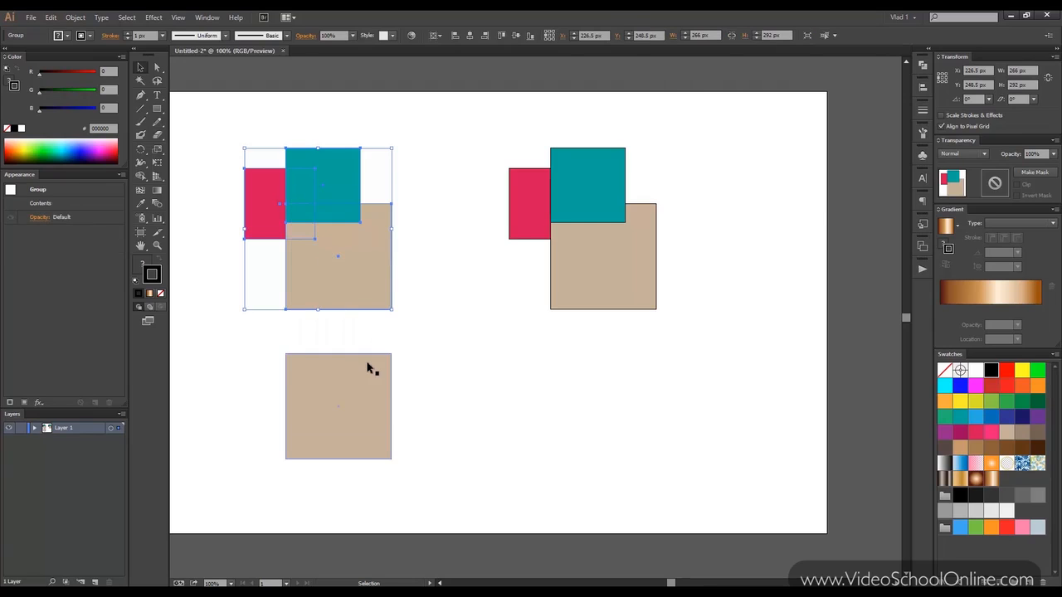
Delete the separate beige square below the original set and select the grouped squares.
{"action": "left_click", "coordinate": [366, 365]}
{"action": "key", "text": "Delete"}
{"action": "left_click", "coordinate": [337, 240]}
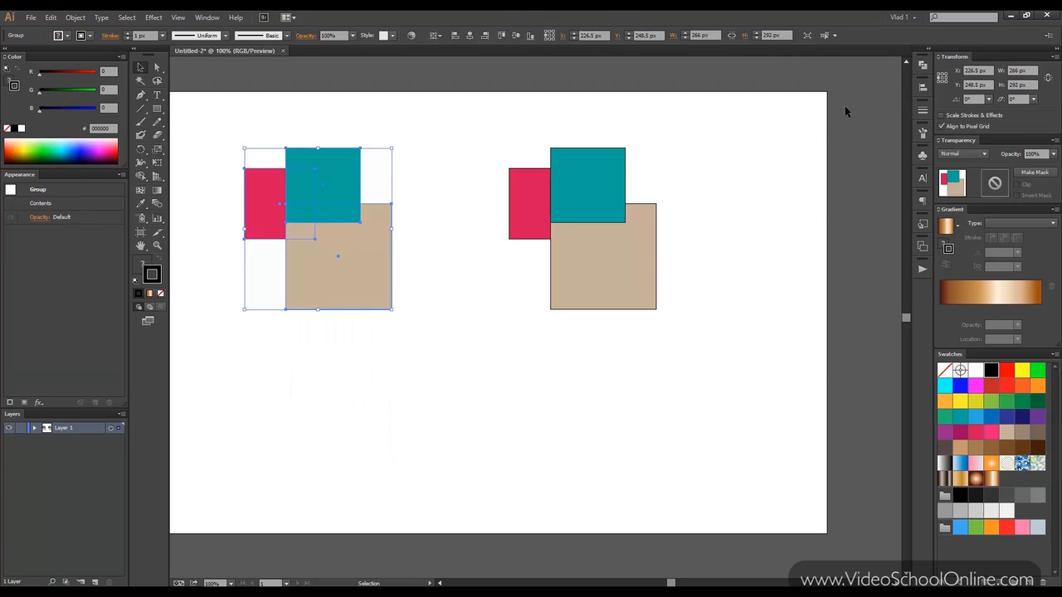
{"action": "left_click", "coordinate": [924, 70]}
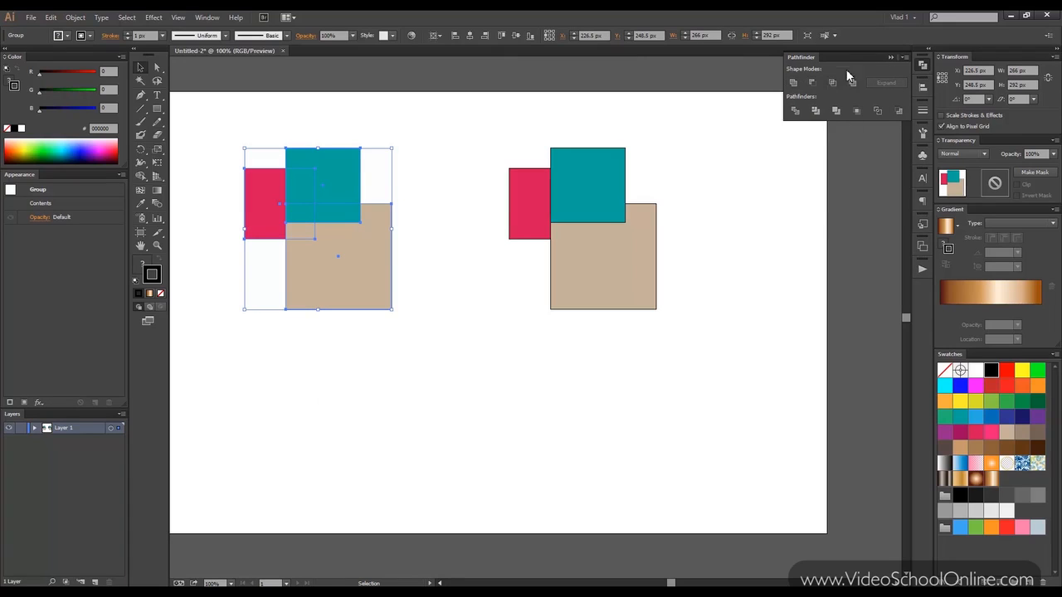
{"action": "left_click", "coordinate": [889, 59]}
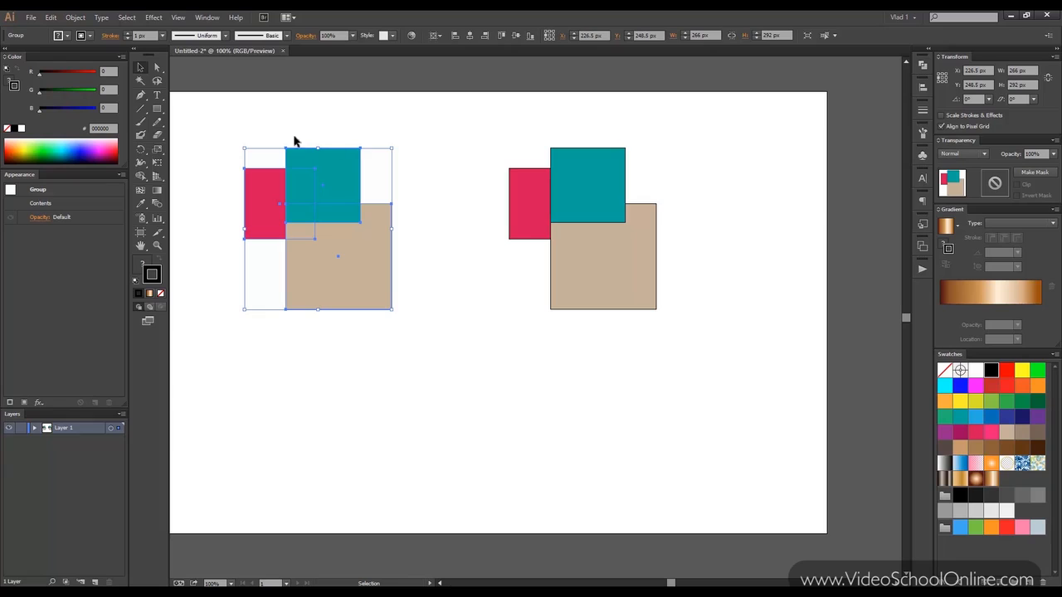
{"action": "left_click", "coordinate": [220, 131]}
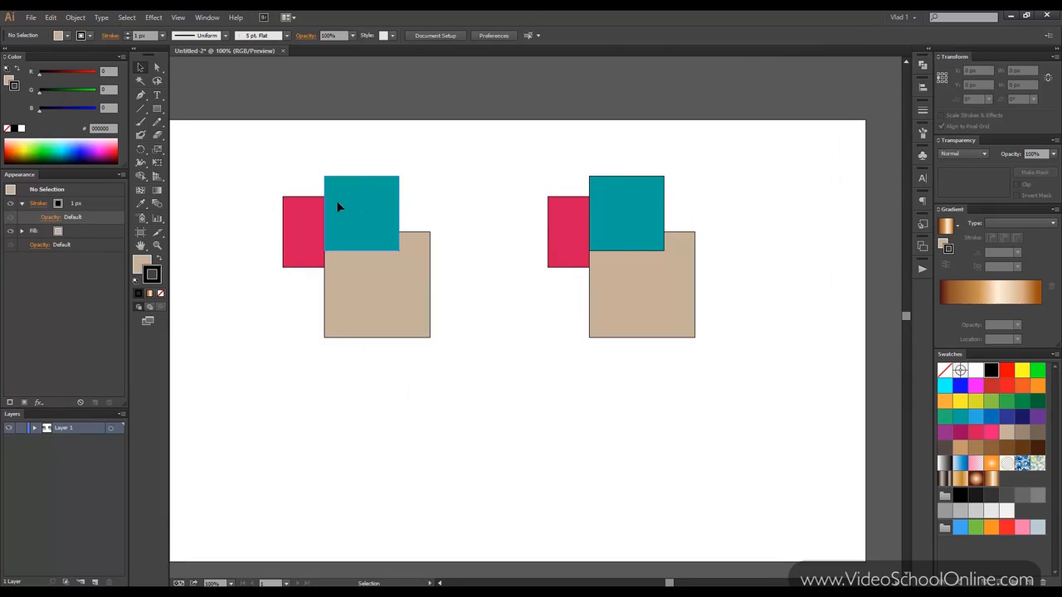
Apply the Pathfinder Intersect effect to the original group of three overlapping squares.
{"action": "left_click", "coordinate": [334, 208]}
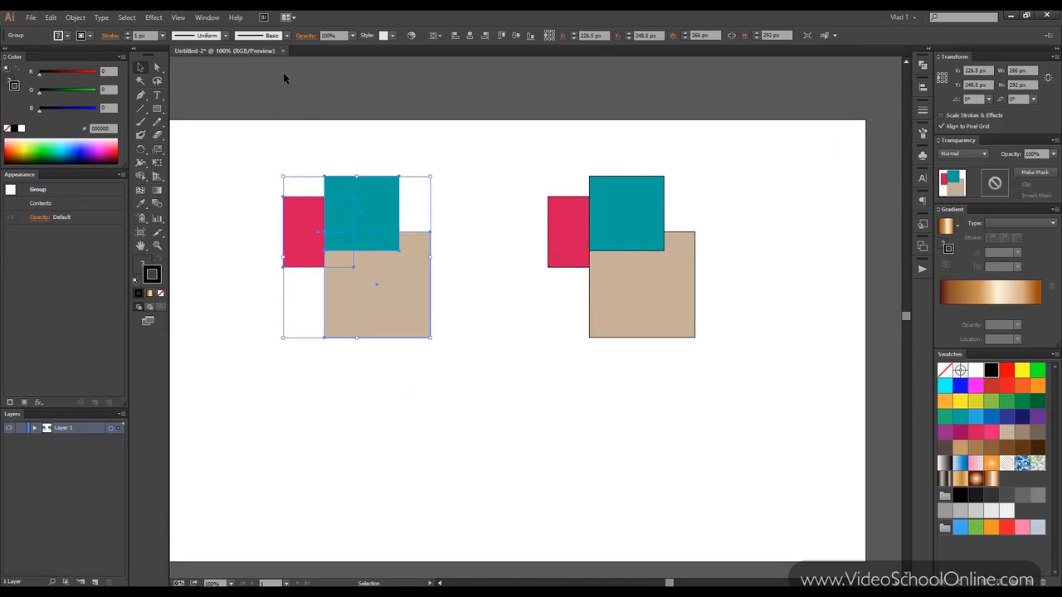
{"action": "left_click", "coordinate": [155, 18]}
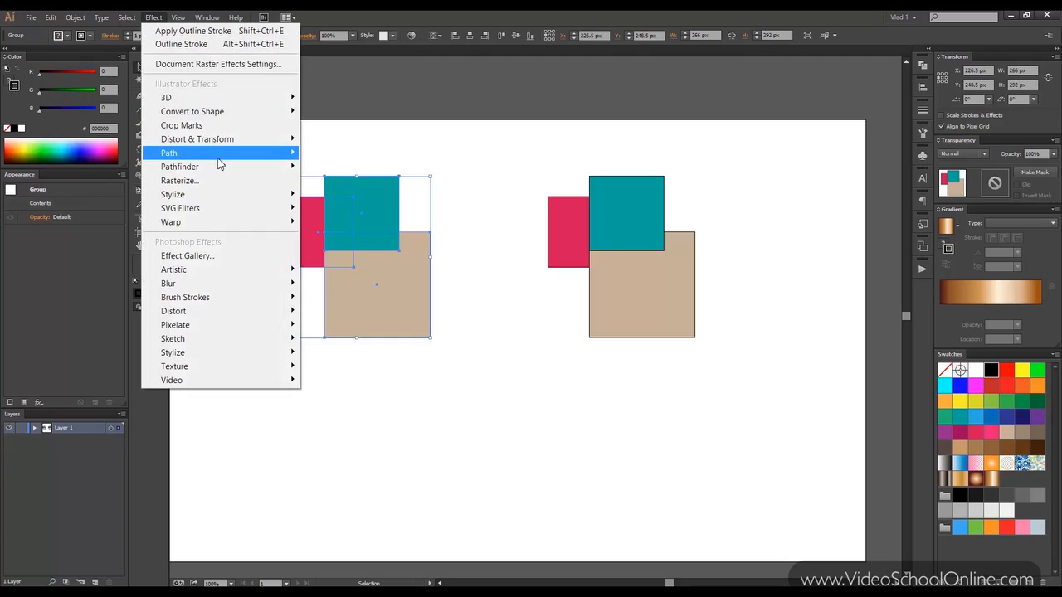
{"action": "mouse_move", "coordinate": [223, 160]}
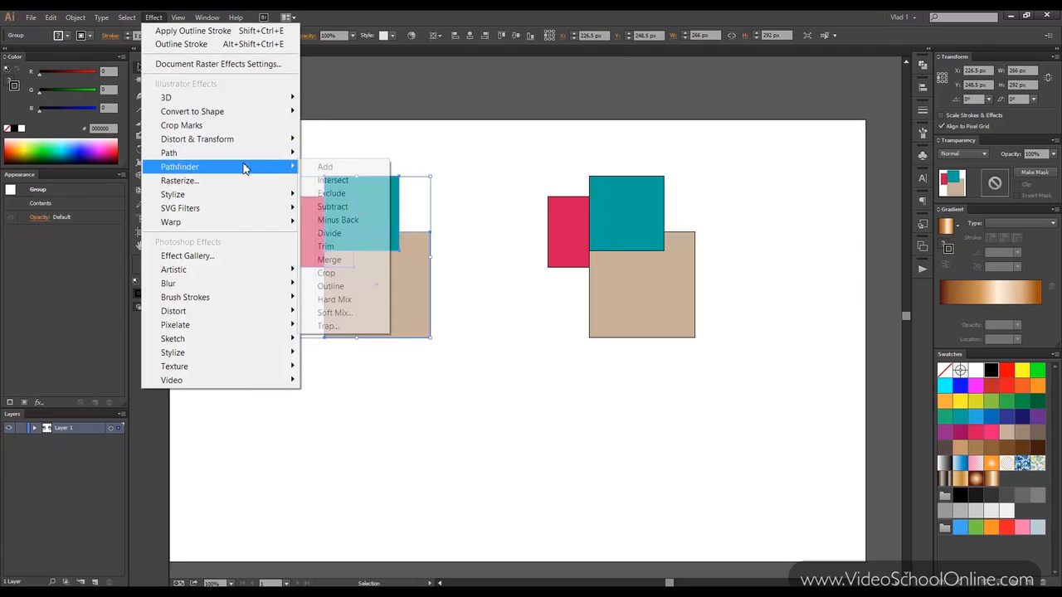
{"action": "left_click", "coordinate": [346, 180]}
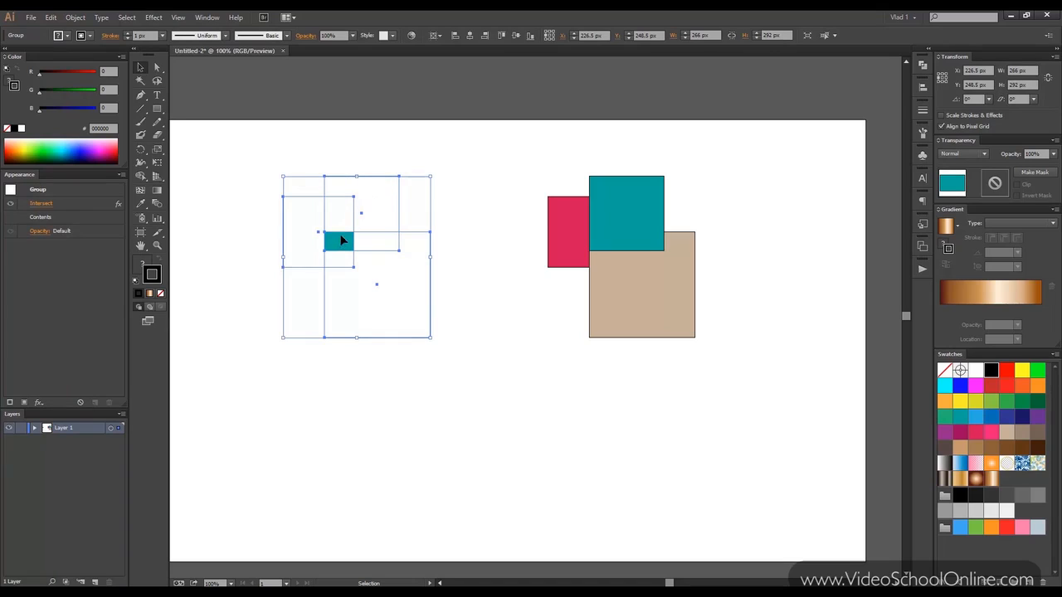
Toggle the Intersect effect's visibility to compare the group with and without it, and delete the effect.
{"action": "left_click", "coordinate": [10, 204]}
{"action": "left_click", "coordinate": [10, 204]}
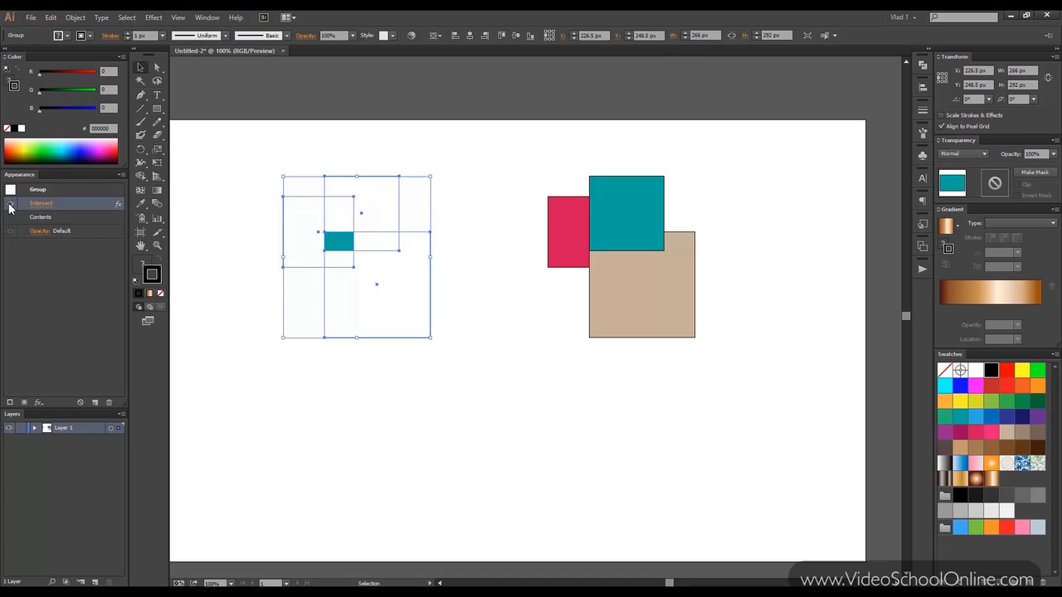
{"action": "left_click", "coordinate": [10, 204]}
{"action": "left_click", "coordinate": [10, 204]}
{"action": "left_click", "coordinate": [108, 402]}
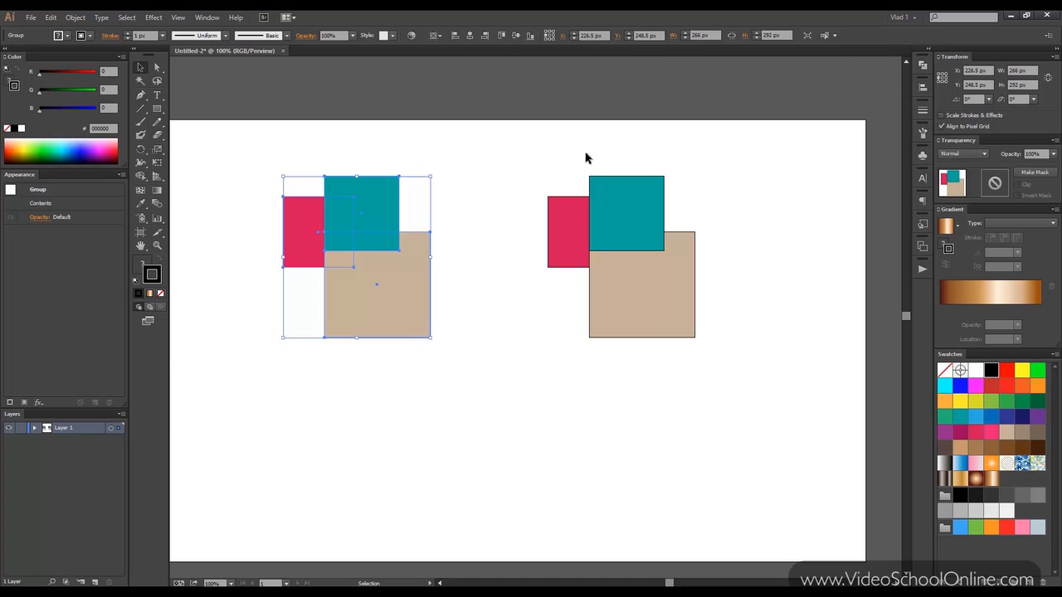
Apply the Pathfinder Add effect to the original group of three overlapping squares.
{"action": "left_click", "coordinate": [926, 64]}
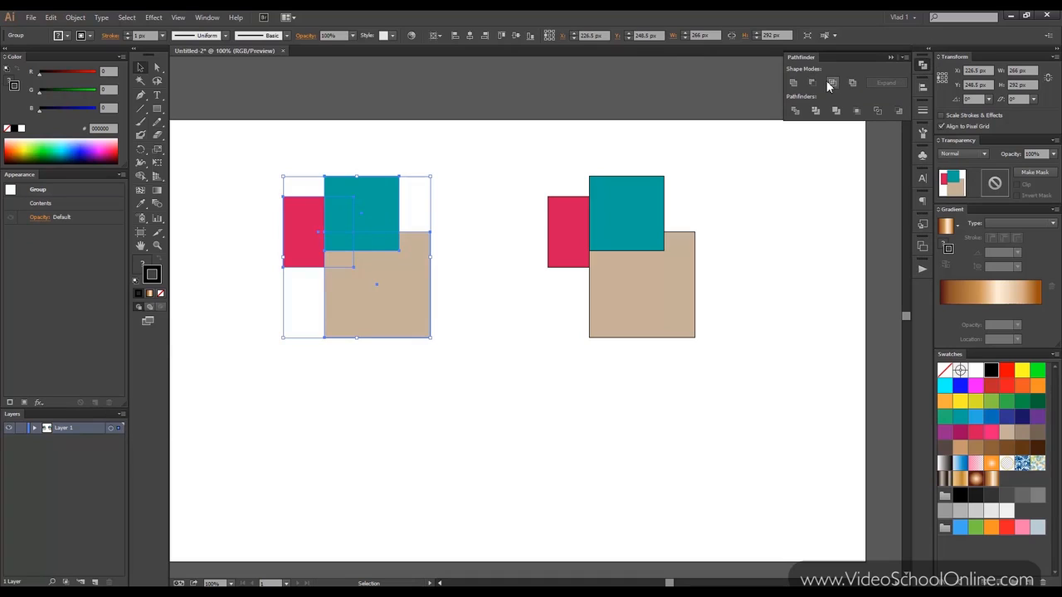
{"action": "left_click", "coordinate": [891, 56]}
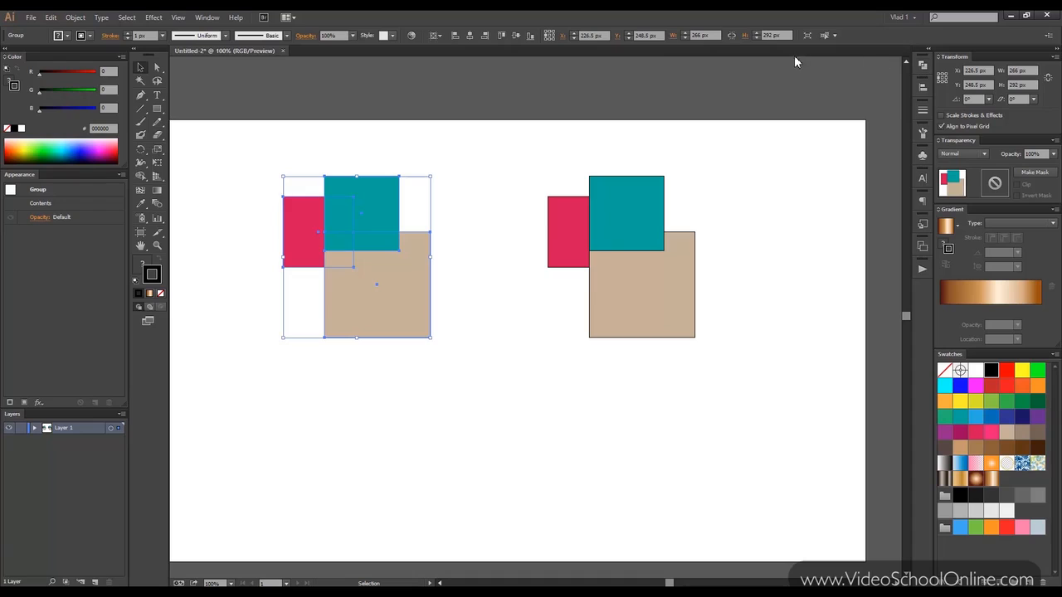
{"action": "left_click", "coordinate": [154, 18]}
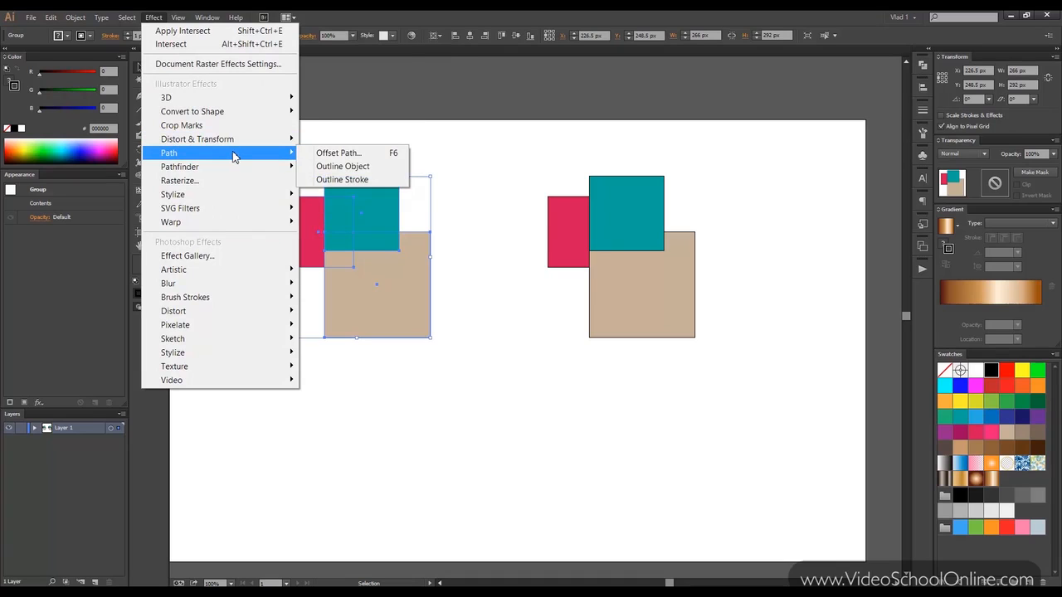
{"action": "mouse_move", "coordinate": [235, 167]}
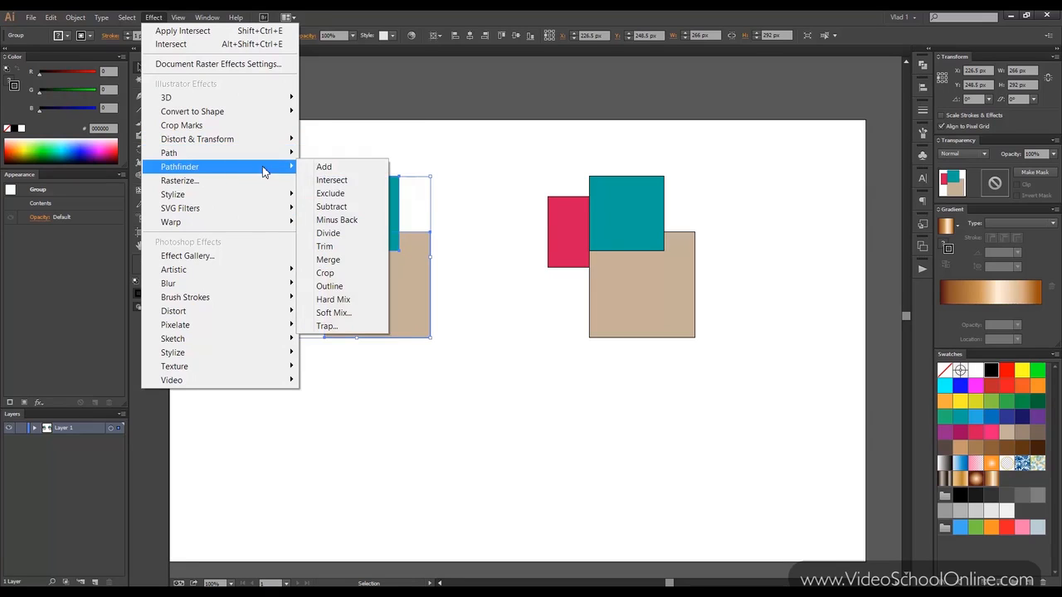
{"action": "left_click", "coordinate": [357, 168]}
{"action": "left_click", "coordinate": [370, 153]}
{"action": "left_click", "coordinate": [362, 204]}
{"action": "left_click", "coordinate": [212, 145]}
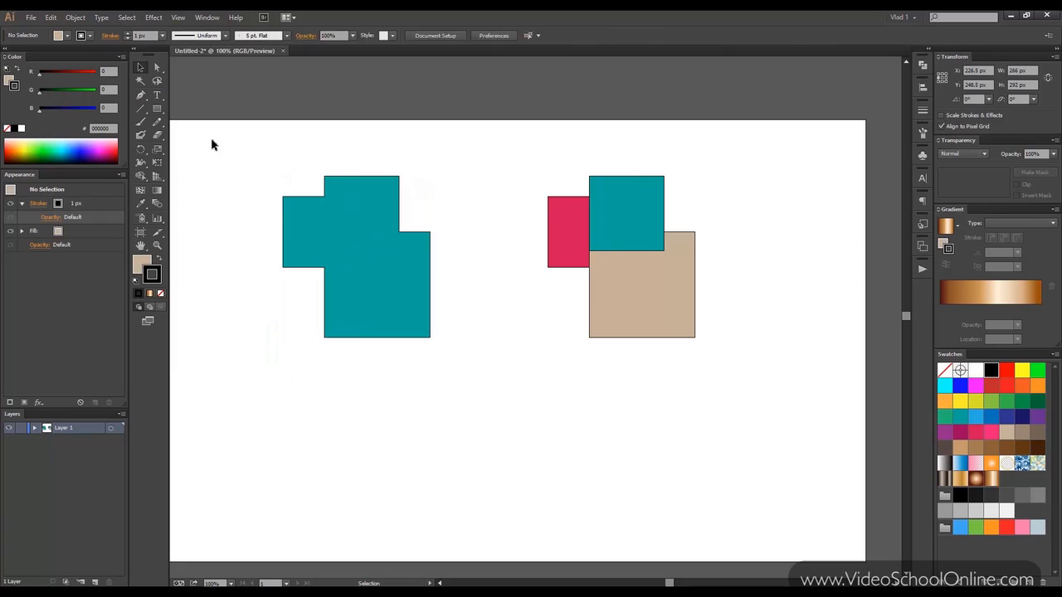
Toggle the Add effect on the original group off and on to compare the squares with and without it.
{"action": "left_click", "coordinate": [296, 238]}
{"action": "left_click", "coordinate": [12, 204]}
{"action": "left_click", "coordinate": [11, 204]}
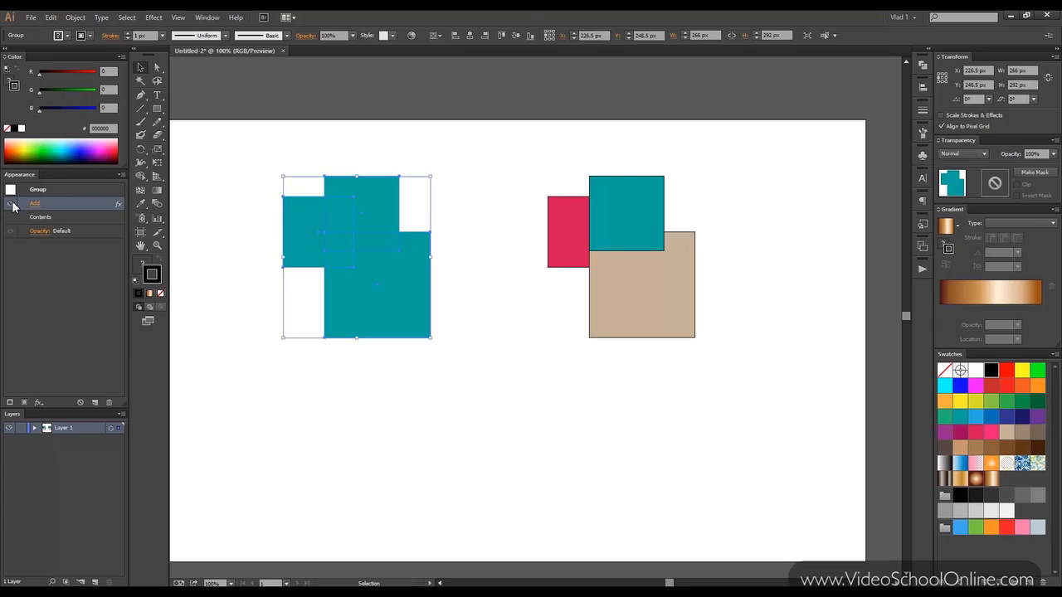
{"action": "left_click", "coordinate": [359, 148]}
{"action": "left_click", "coordinate": [361, 197]}
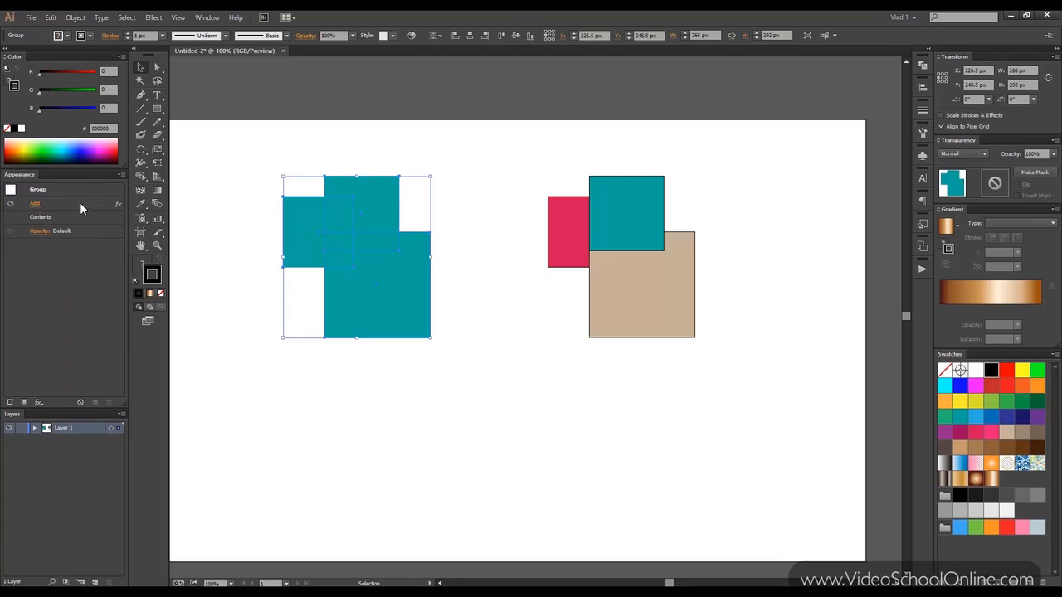
Expand Layer 1 to list its groups, and hide and show the Add effect once more to check the original squares.
{"action": "left_click", "coordinate": [35, 428]}
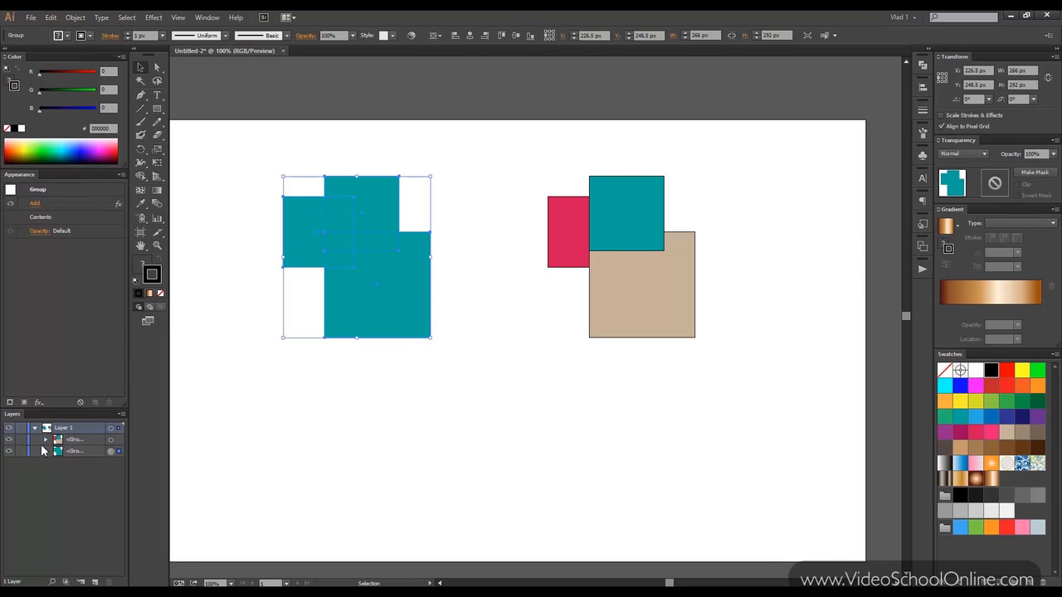
{"action": "left_click", "coordinate": [10, 205]}
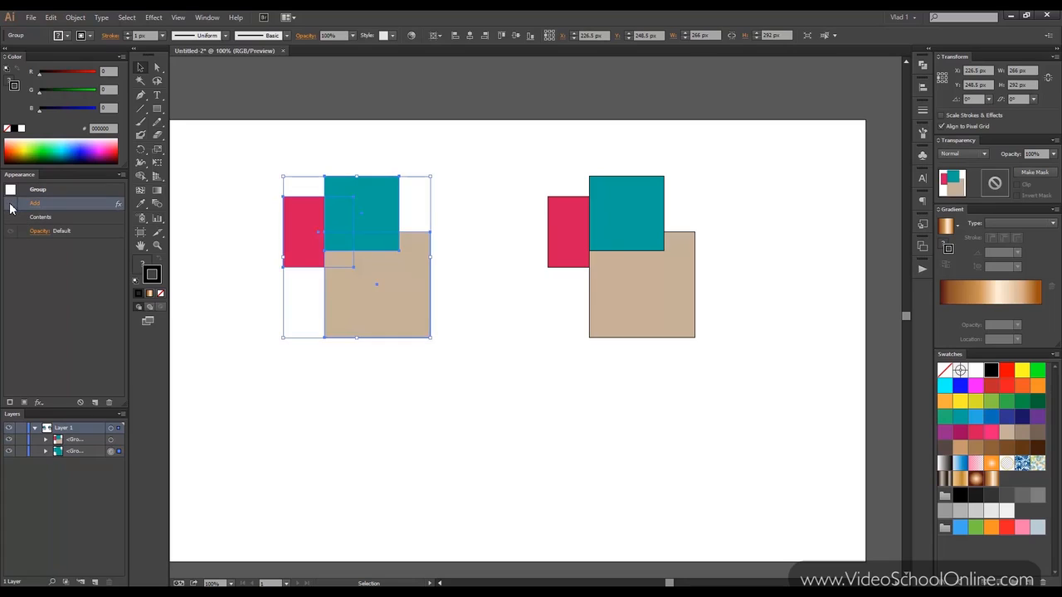
{"action": "left_click", "coordinate": [11, 204]}
{"action": "left_click", "coordinate": [324, 136]}
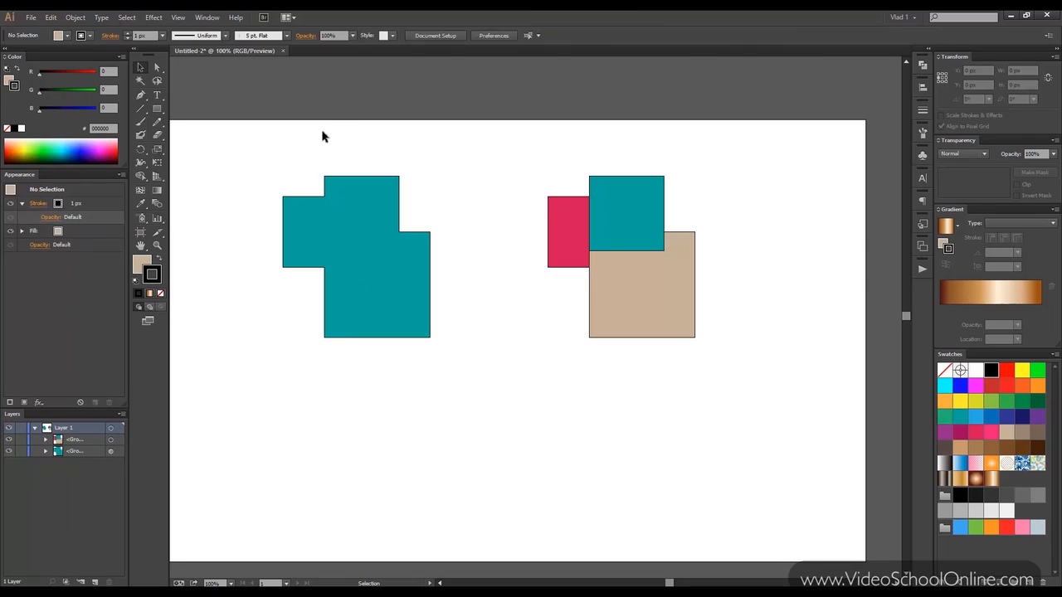
Start the Rasterize effect on the group with the Add effect and set its resolution to Use Document Raster Effects Resolution.
{"action": "left_click", "coordinate": [153, 18]}
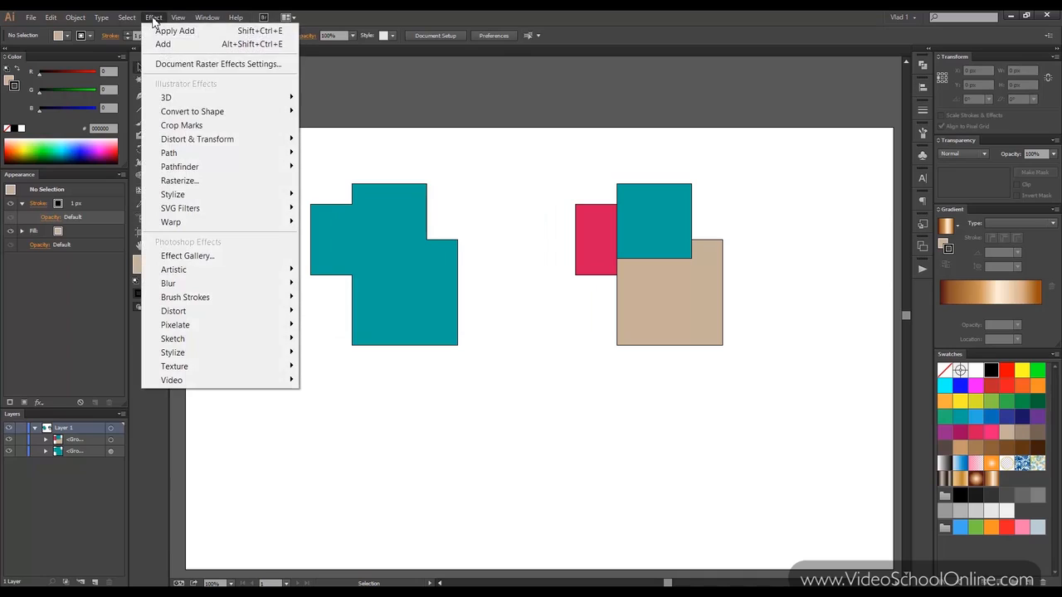
{"action": "left_click", "coordinate": [385, 208]}
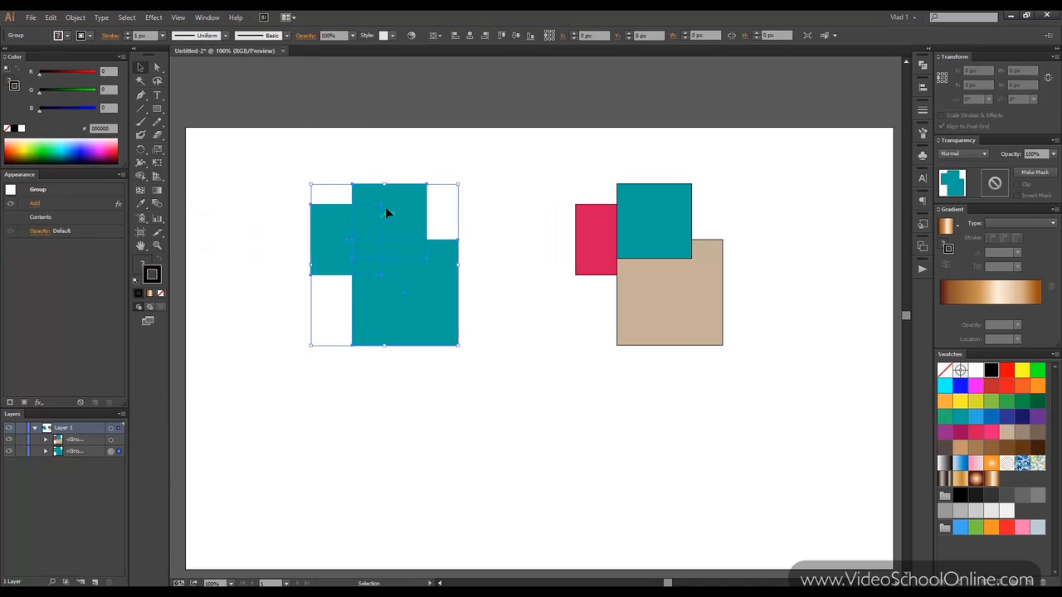
{"action": "left_click", "coordinate": [154, 18]}
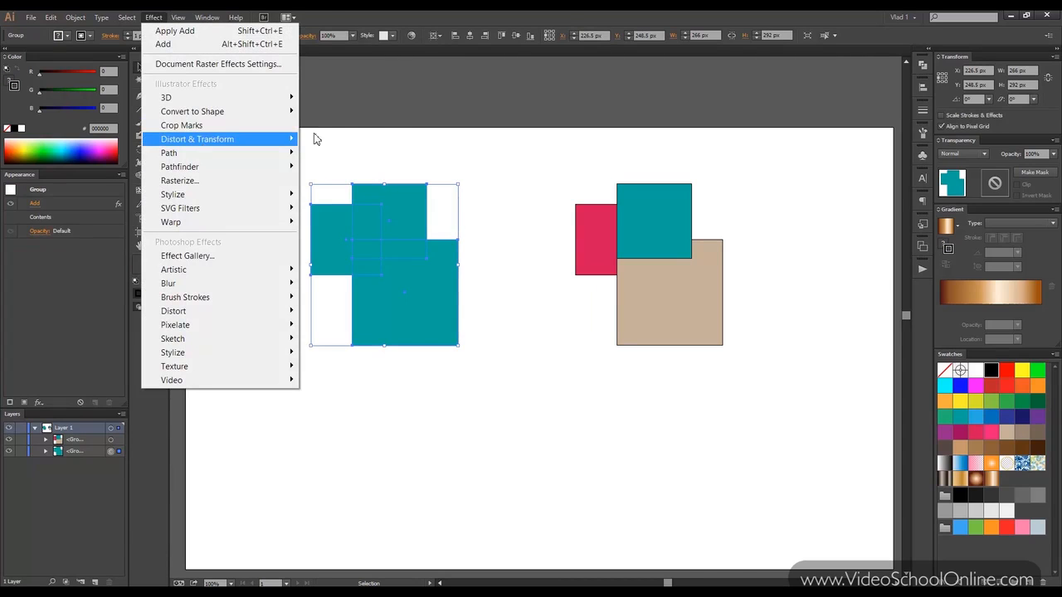
{"action": "left_click", "coordinate": [225, 181]}
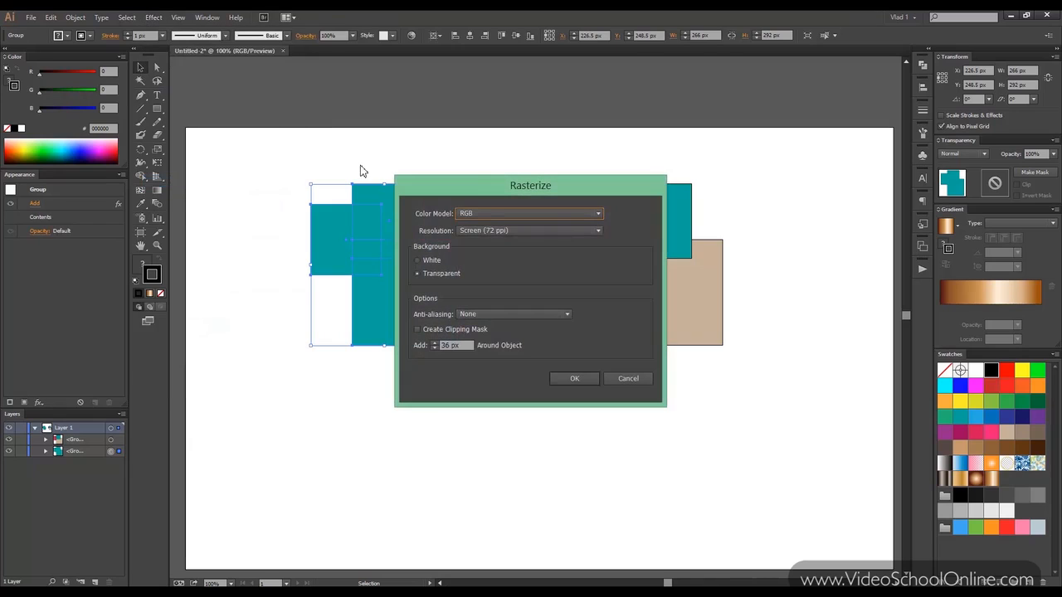
{"action": "left_click_drag", "start_coordinate": [473, 186], "coordinate": [502, 160]}
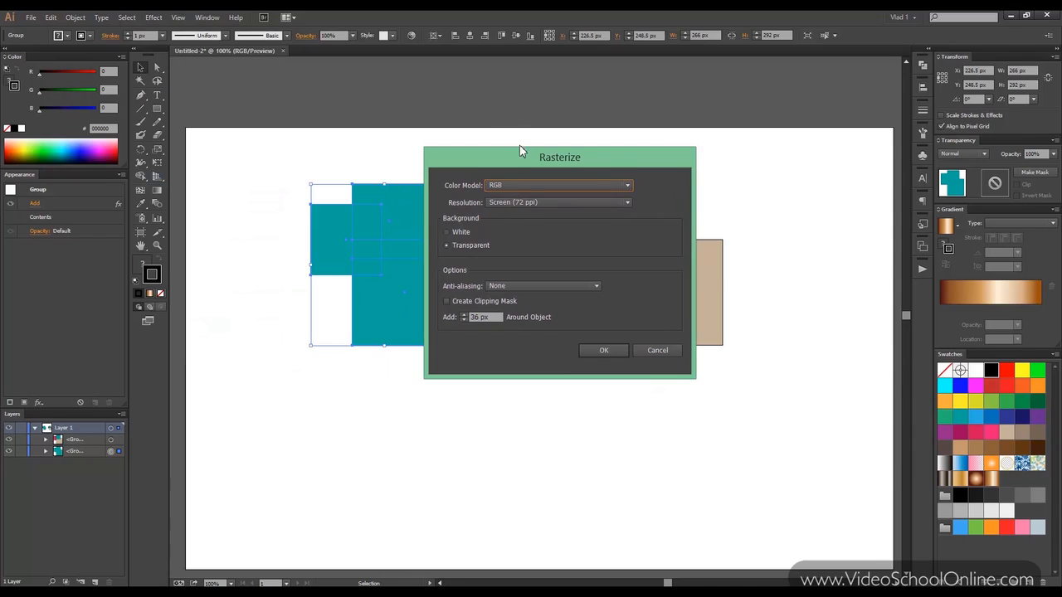
{"action": "left_click_drag", "start_coordinate": [523, 155], "coordinate": [530, 133]}
{"action": "left_click", "coordinate": [528, 171]}
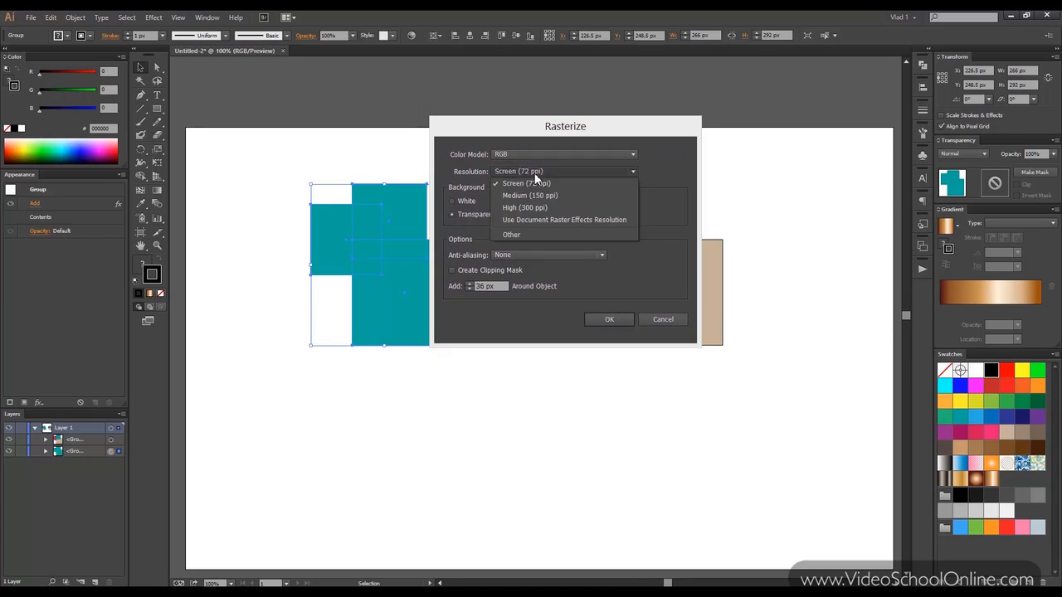
{"action": "left_click", "coordinate": [564, 220]}
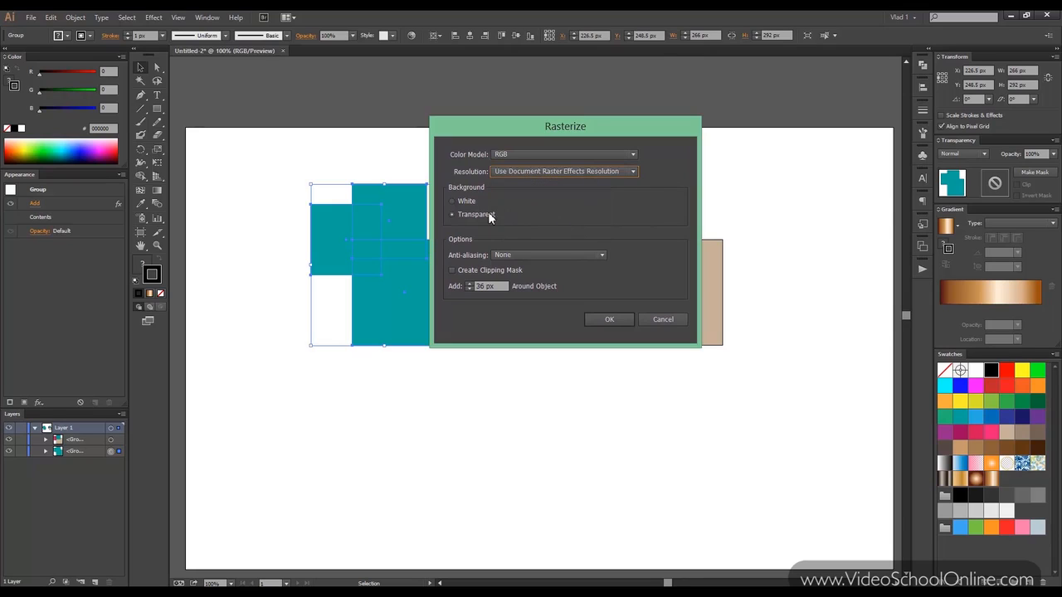
Set anti-aliasing to Art Optimized (Supersampling), enable Create Clipping Mask, add 0 px around the object and apply the Rasterize effect.
{"action": "left_click", "coordinate": [499, 255]}
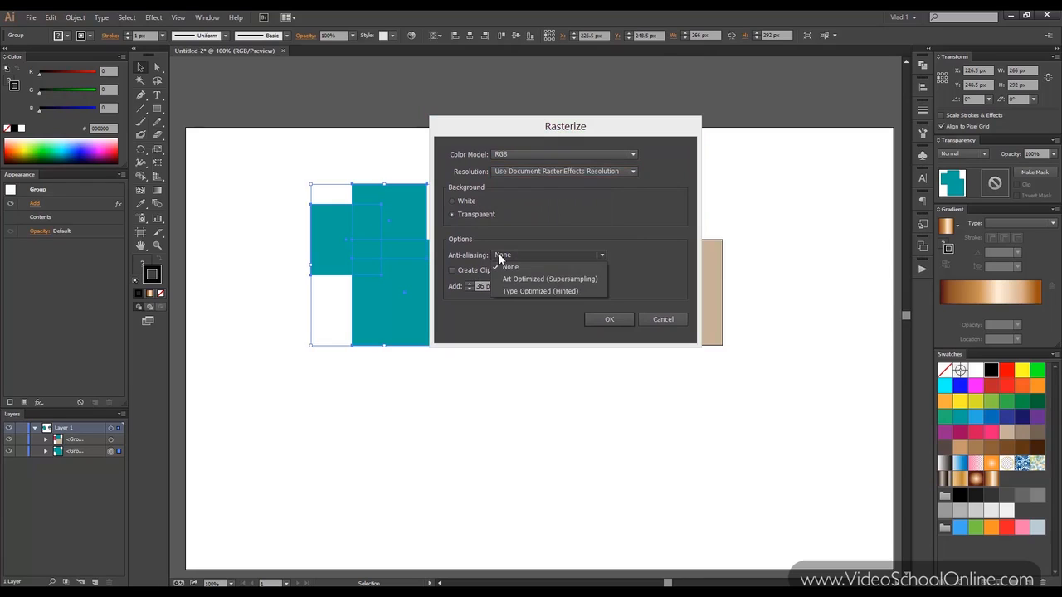
{"action": "left_click", "coordinate": [516, 273]}
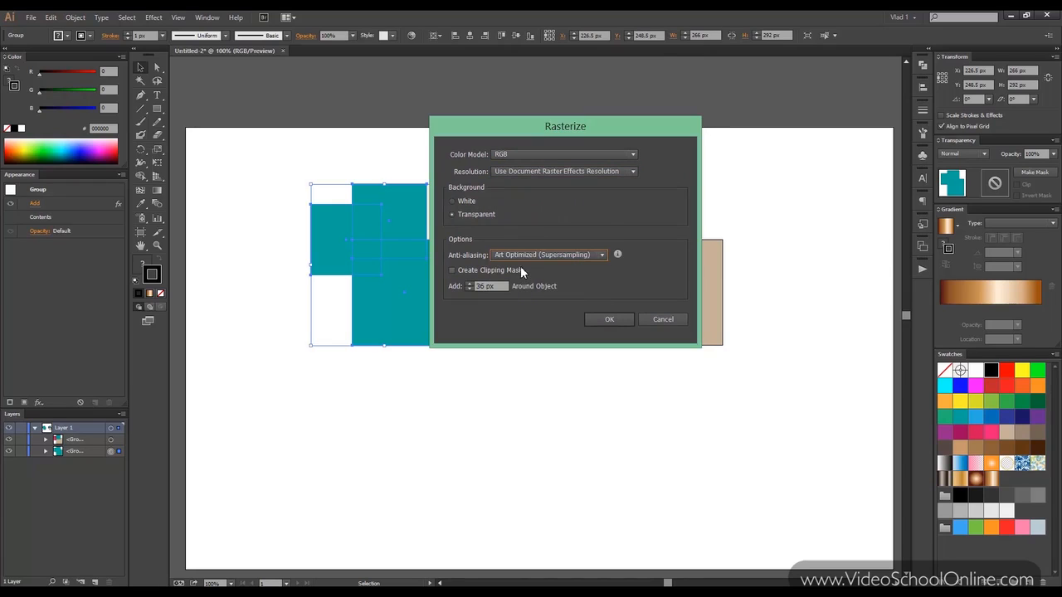
{"action": "left_click", "coordinate": [452, 271]}
{"action": "left_click", "coordinate": [486, 287]}
{"action": "type", "text": "0"}
{"action": "left_click", "coordinate": [603, 322]}
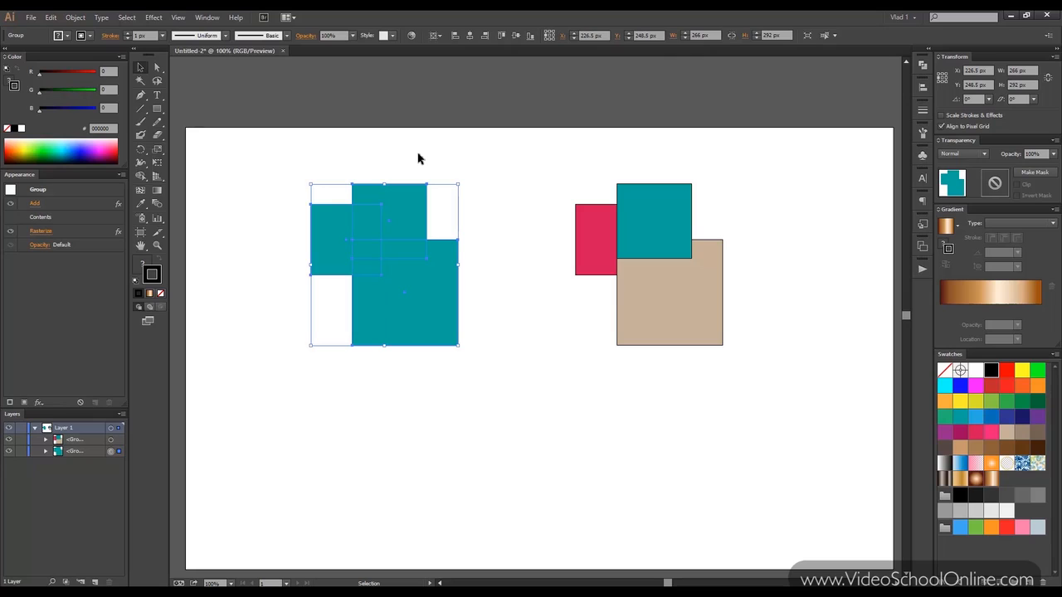
Examine the group's editable Add and Rasterize effects, and locate the separate object-level Rasterize command without running it.
{"action": "left_click", "coordinate": [418, 154]}
{"action": "left_click", "coordinate": [379, 228]}
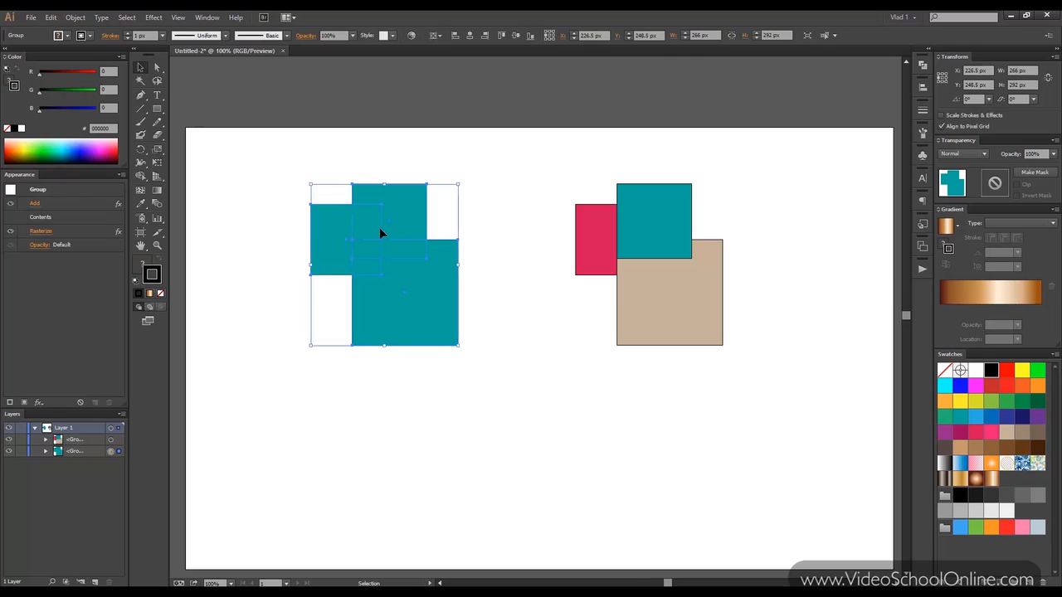
{"action": "left_click", "coordinate": [80, 203]}
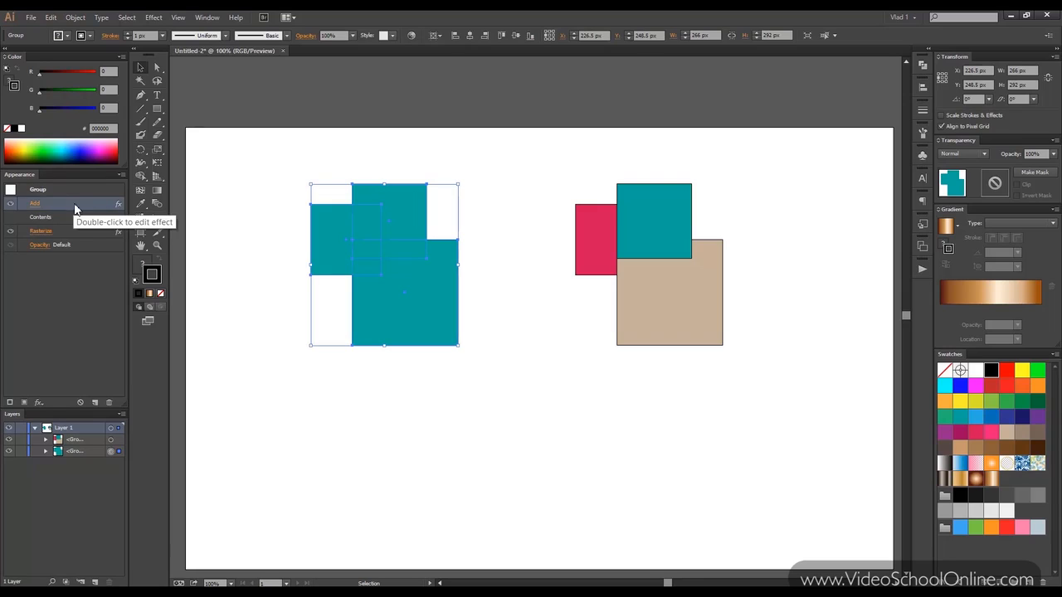
{"action": "left_click", "coordinate": [403, 154]}
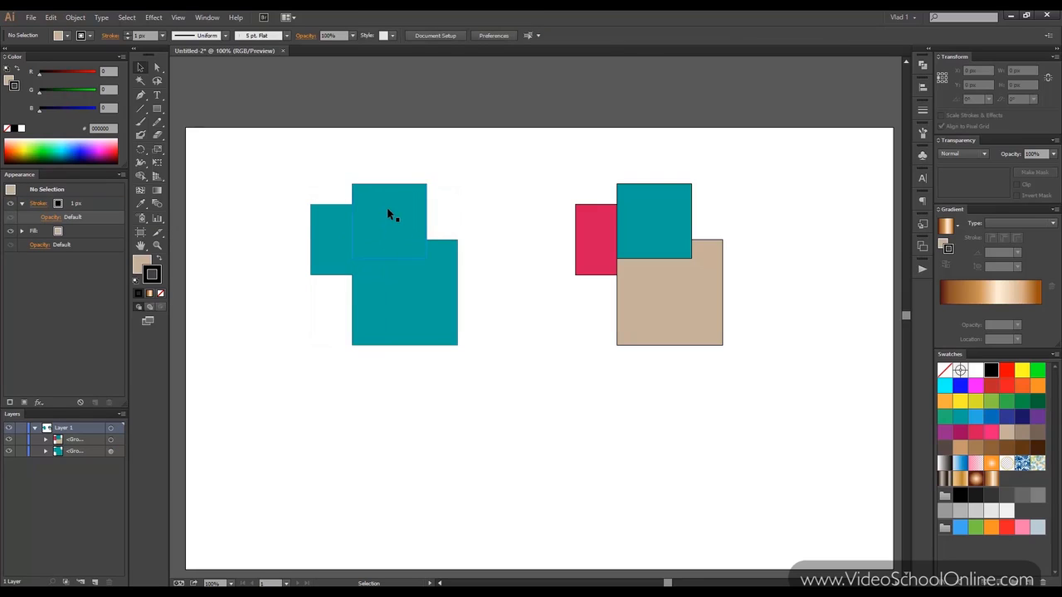
{"action": "left_click", "coordinate": [388, 235]}
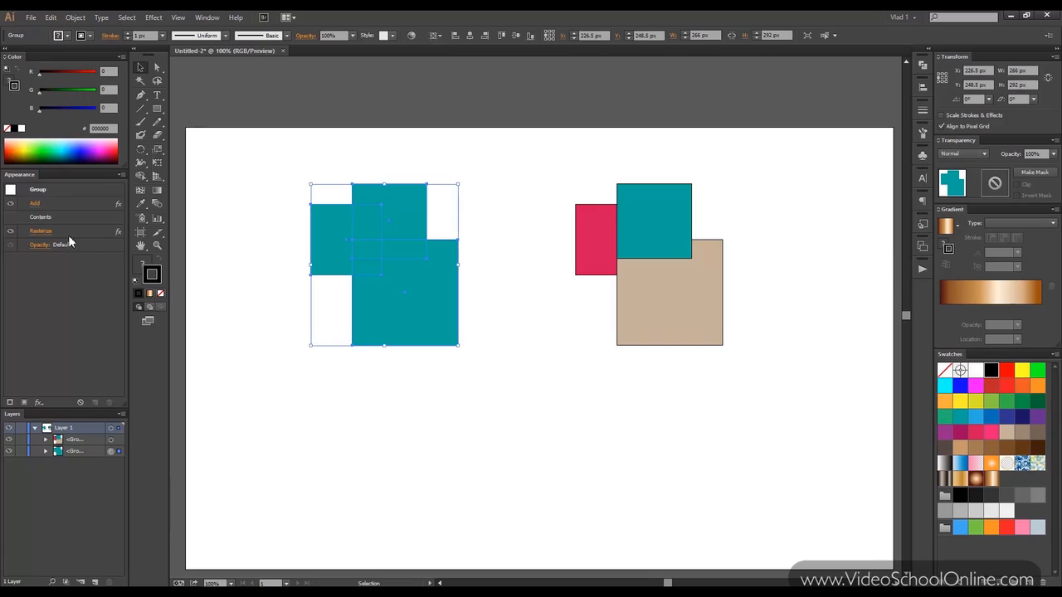
{"action": "left_click", "coordinate": [76, 17]}
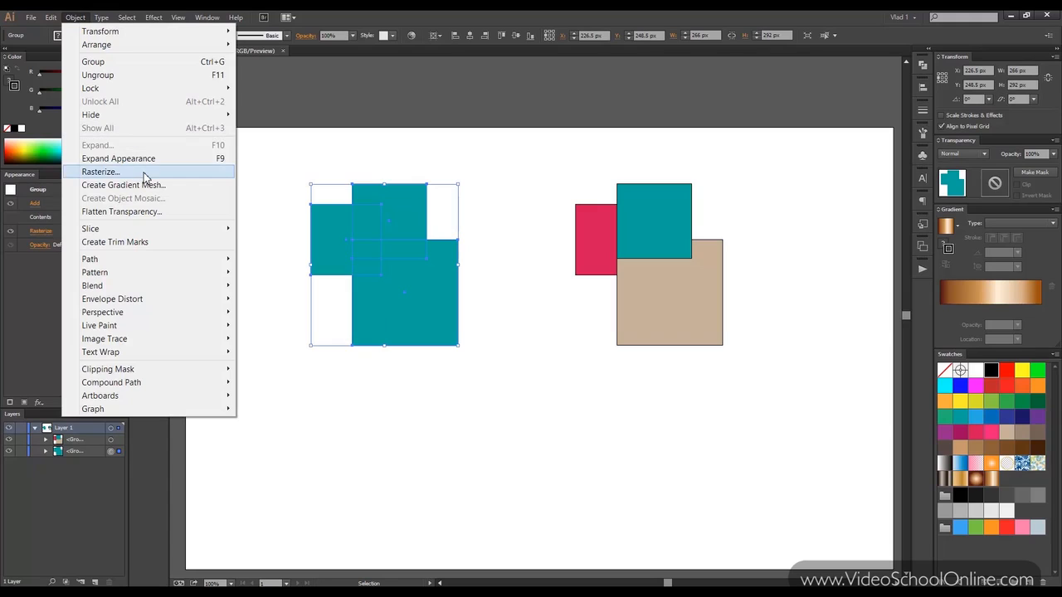
{"action": "left_click", "coordinate": [370, 155]}
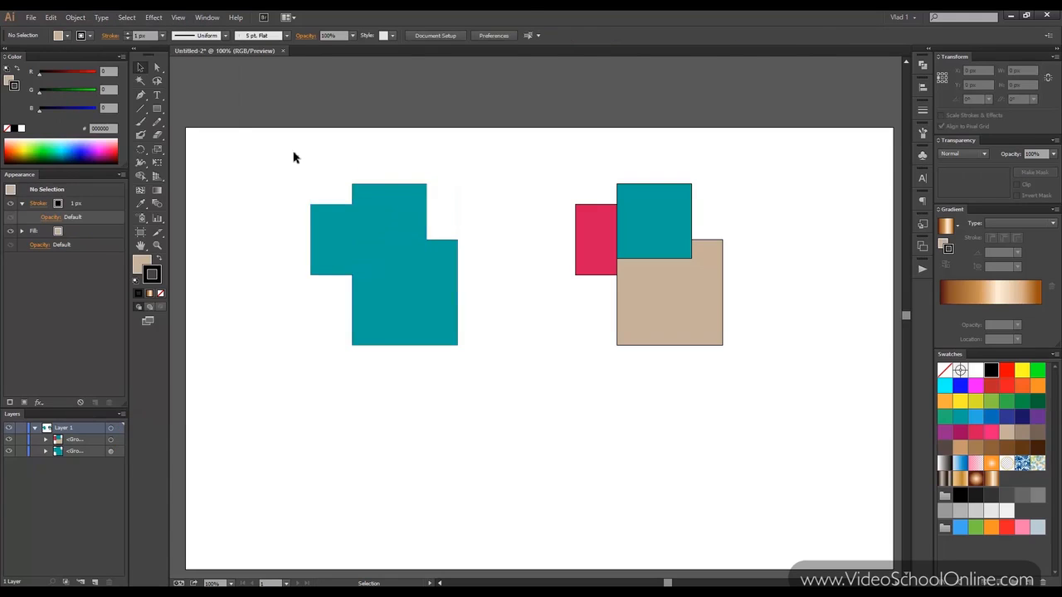
{"action": "left_click", "coordinate": [403, 231]}
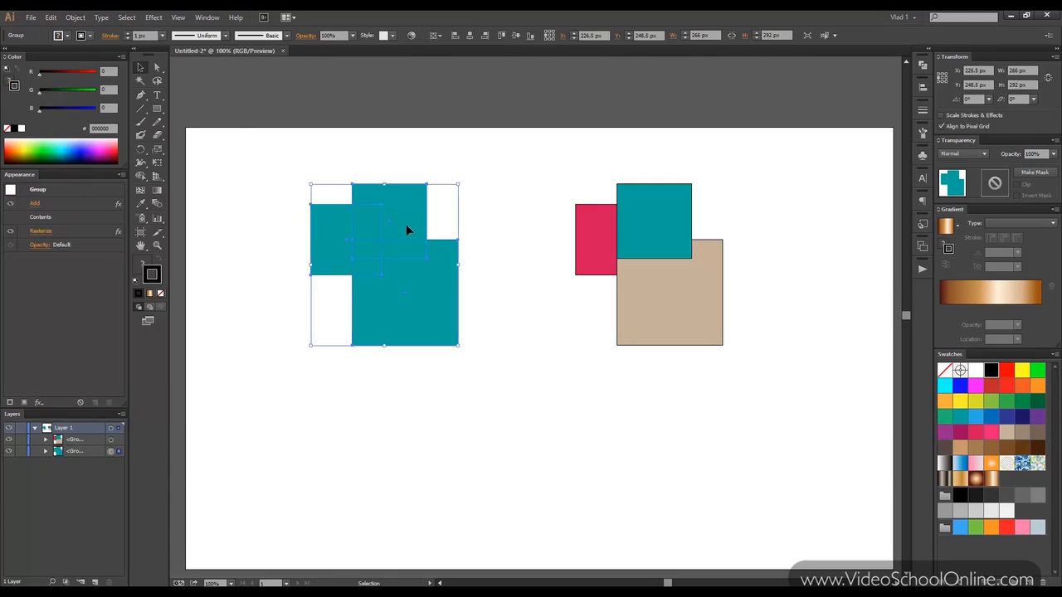
{"action": "left_click", "coordinate": [267, 160]}
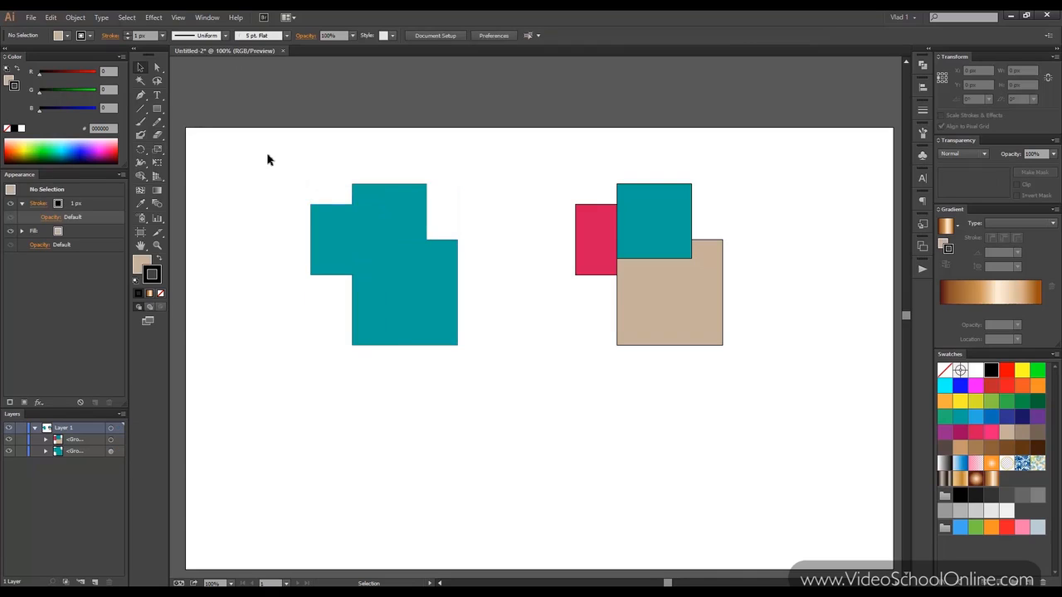